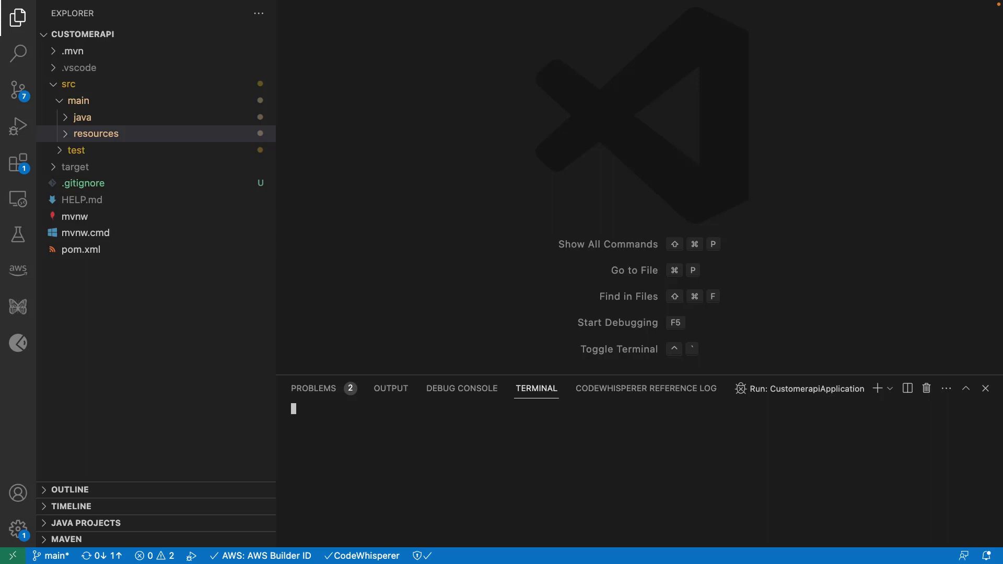
Review pom.xml's Maven dependencies and build plugins, then open Customer.java
{"action": "left_click", "coordinate": [95, 252]}
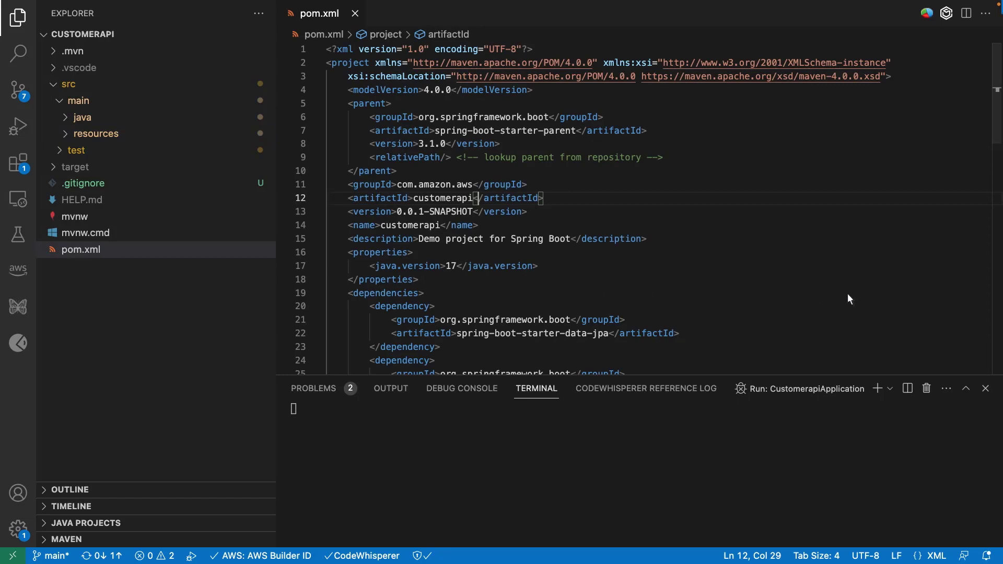
{"action": "scroll", "coordinate": [997, 307], "scroll_direction": "down", "scroll_amount": 7}
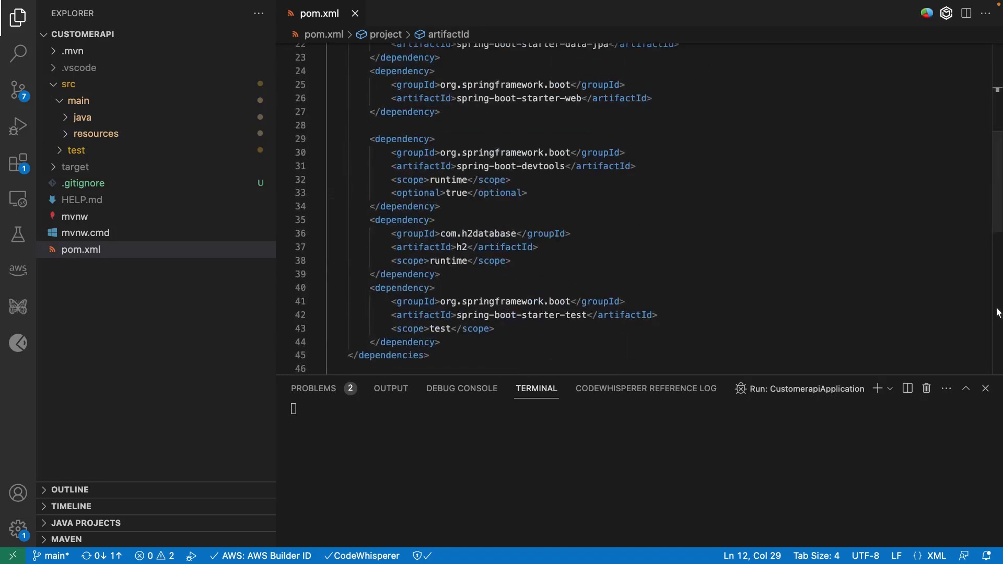
{"action": "scroll", "coordinate": [997, 313], "scroll_direction": "down", "scroll_amount": 6}
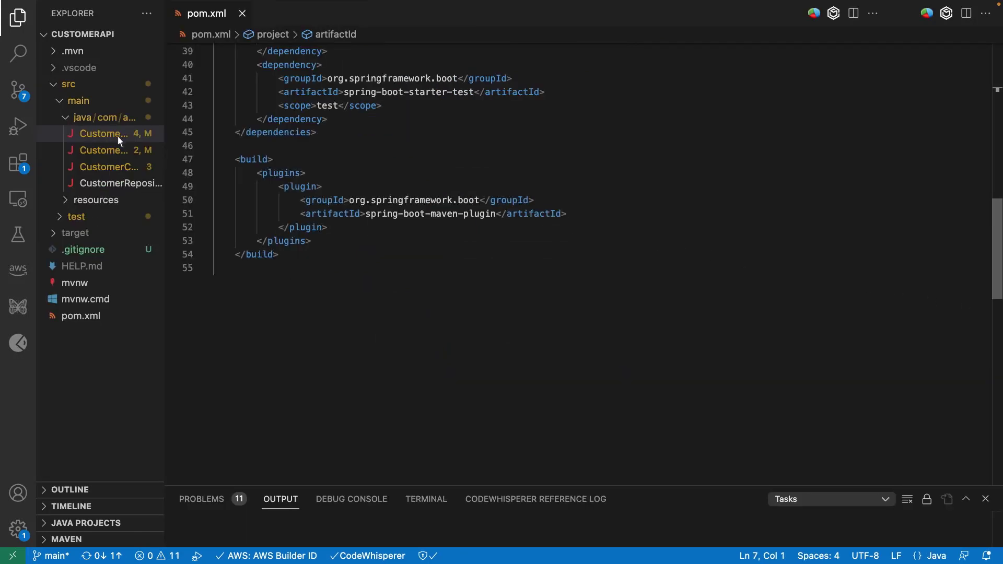
{"action": "left_click", "coordinate": [120, 136]}
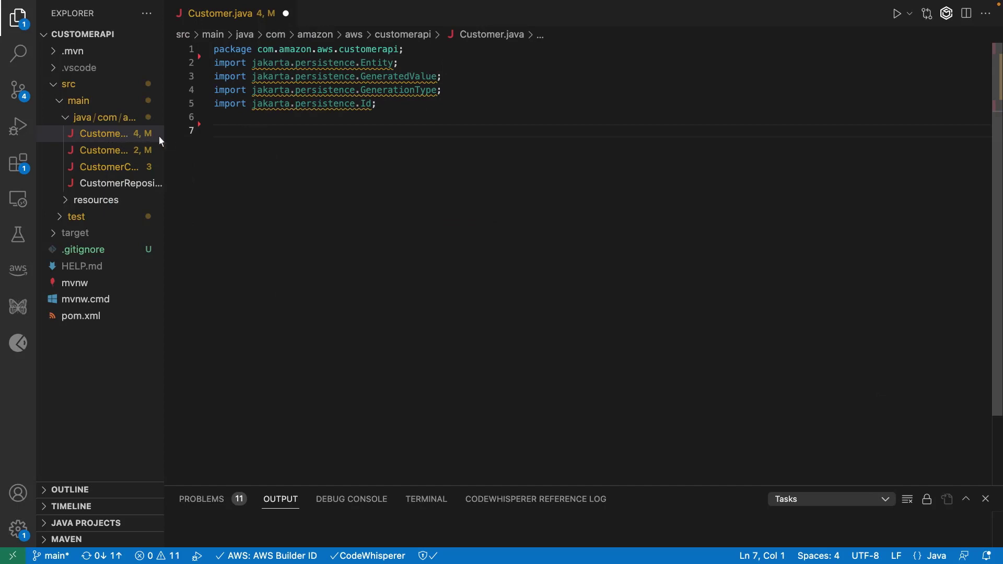
{"action": "type", "text": "//create a JP"}
{"action": "type", "text": "A entity for customer class with id, first name, last name, email and phone number"}
Compare CodeWhisperer's Customer entity variants and accept one with id, names, email and phone fields
{"action": "key", "text": "Return"}
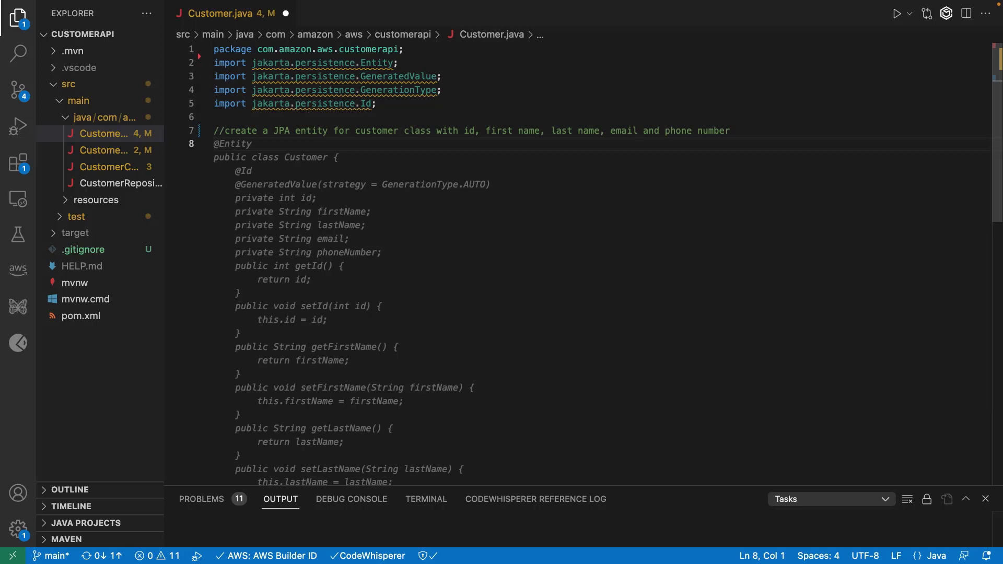
{"action": "key", "text": "alt+bracketright"}
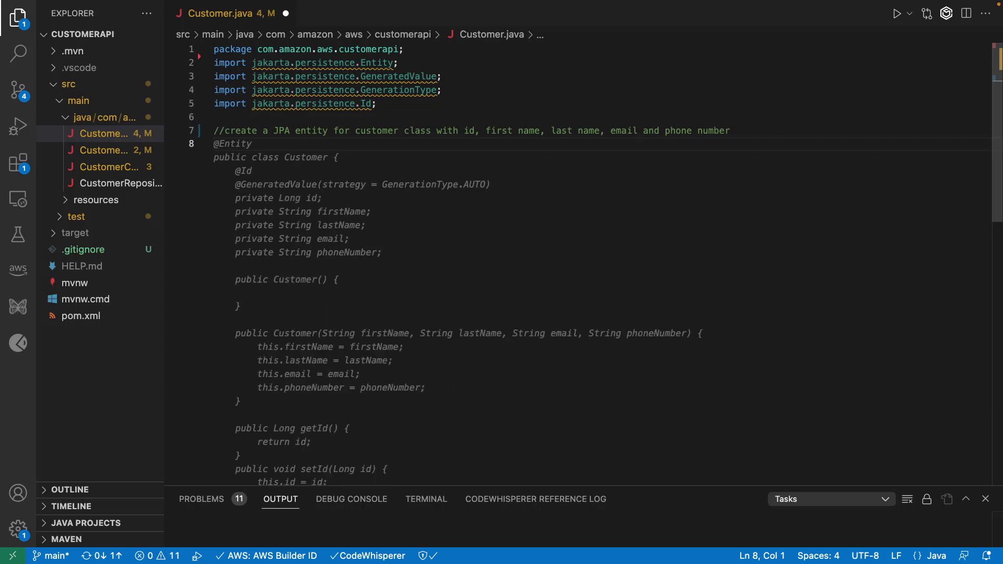
{"action": "key", "text": "alt+bracketright"}
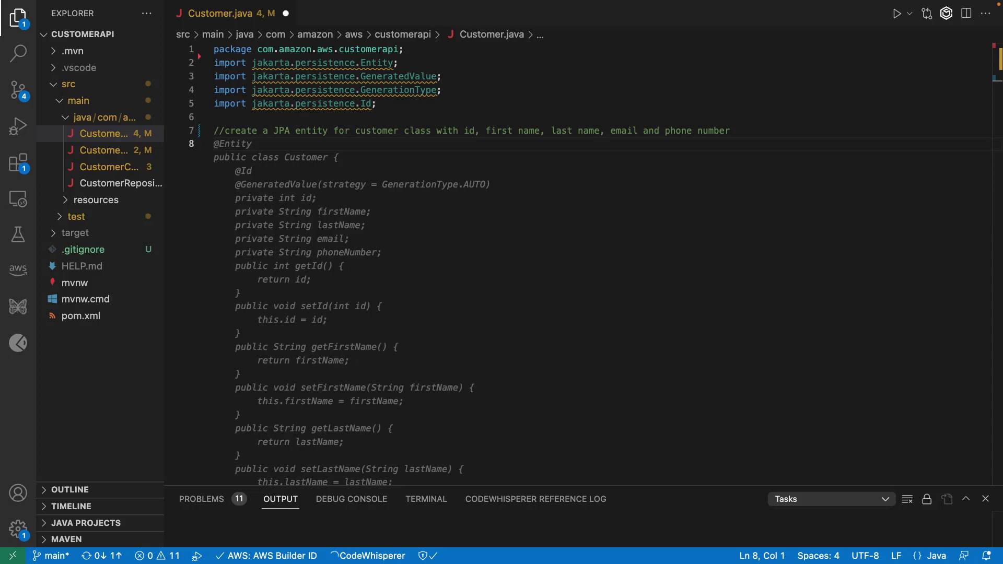
{"action": "key", "text": "alt+bracketleft"}
{"action": "key", "text": "Tab"}
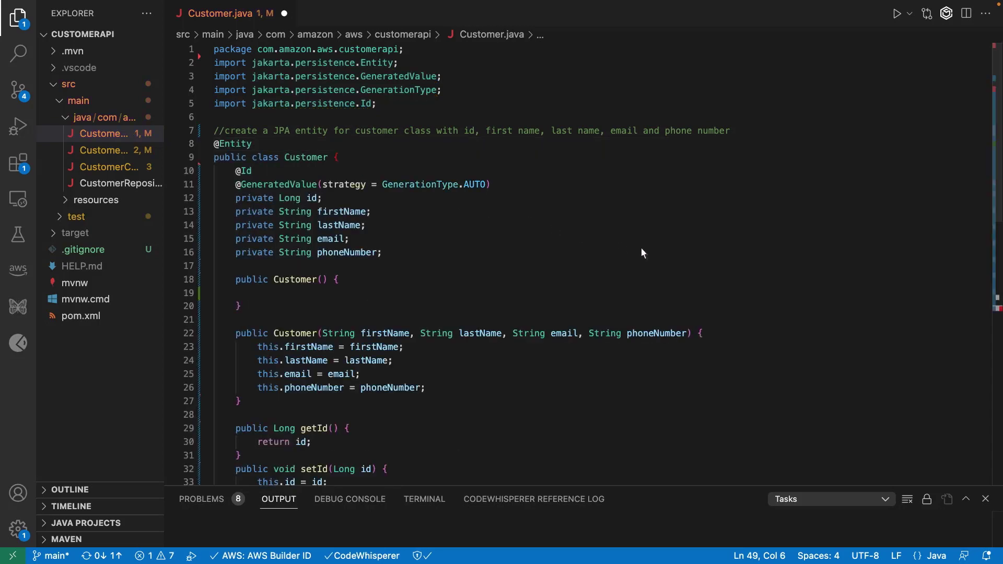
{"action": "scroll", "coordinate": [902, 322], "scroll_direction": "down", "scroll_amount": 5}
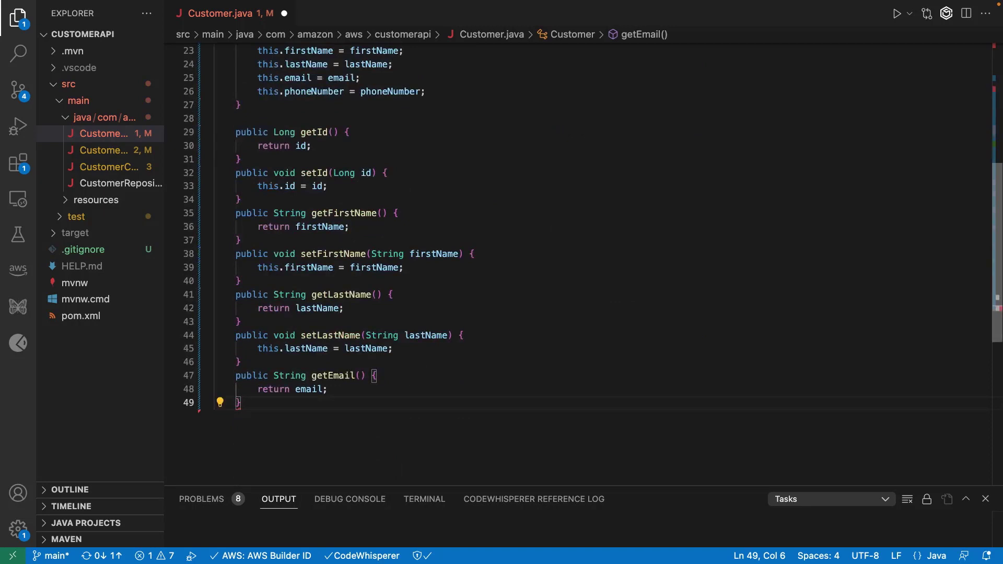
Add the setEmail setter from CodeWhisperer's suggestion
{"action": "key", "text": "Return"}
{"action": "key", "text": "Tab"}
{"action": "key", "text": "Return"}
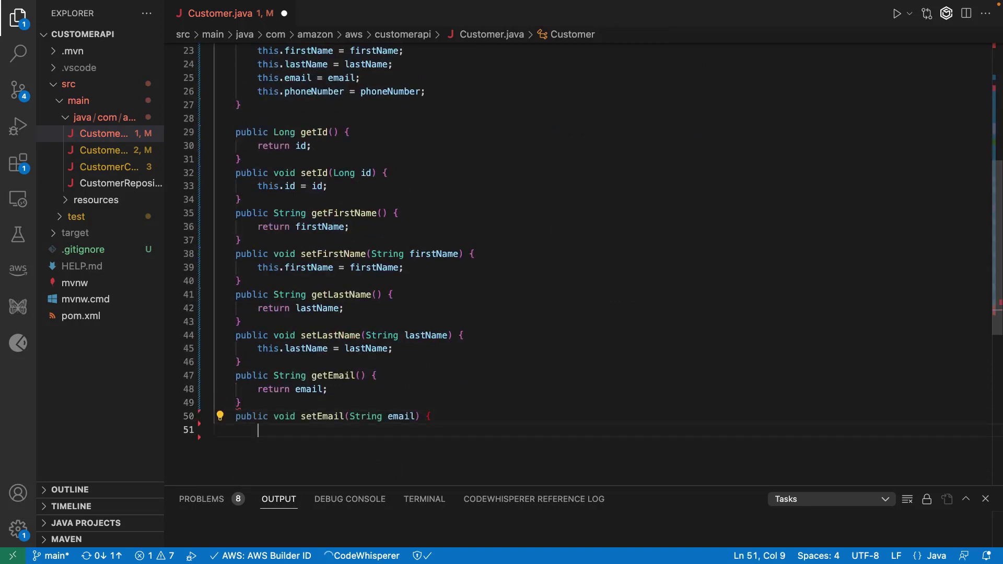
{"action": "key", "text": "Tab"}
{"action": "key", "text": "Return"}
Add the getPhoneNumber and setPhoneNumber methods
{"action": "key", "text": "Tab"}
{"action": "key", "text": "Return"}
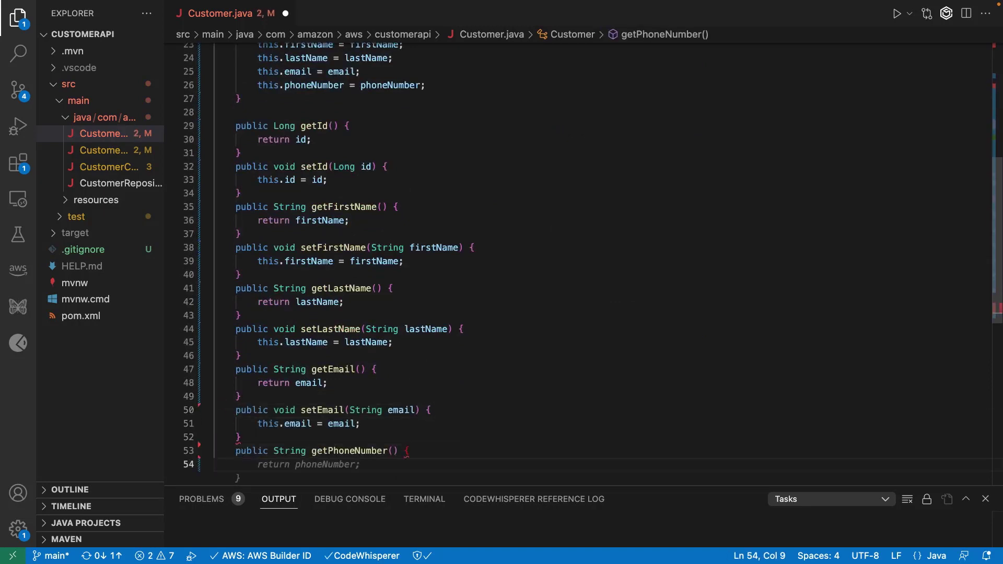
{"action": "key", "text": "Tab"}
{"action": "key", "text": "Return"}
{"action": "key", "text": "Tab"}
{"action": "key", "text": "Return"}
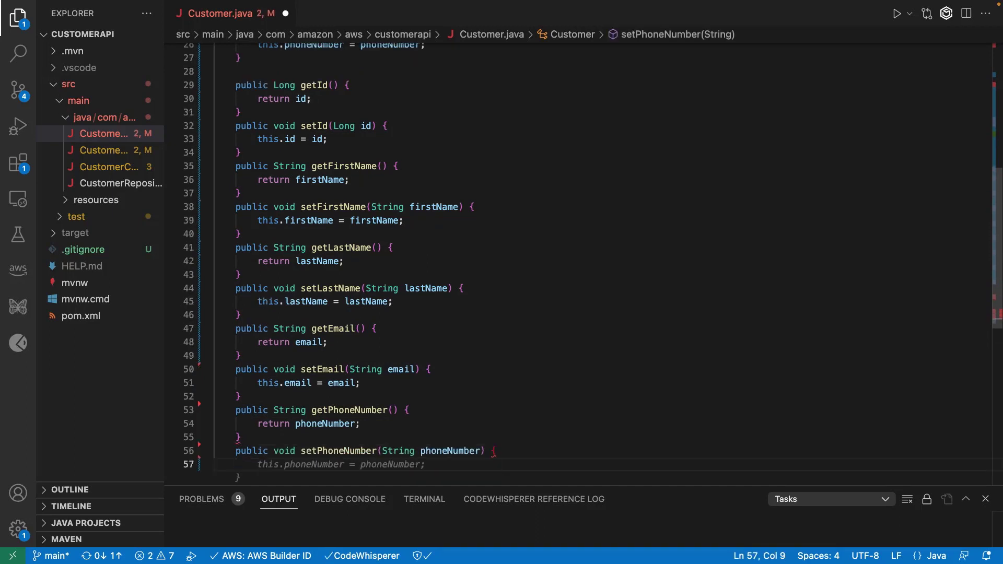
{"action": "key", "text": "Tab"}
{"action": "key", "text": "Return"}
Add an overridden toString method to Customer
{"action": "key", "text": "Tab"}
{"action": "key", "text": "Return"}
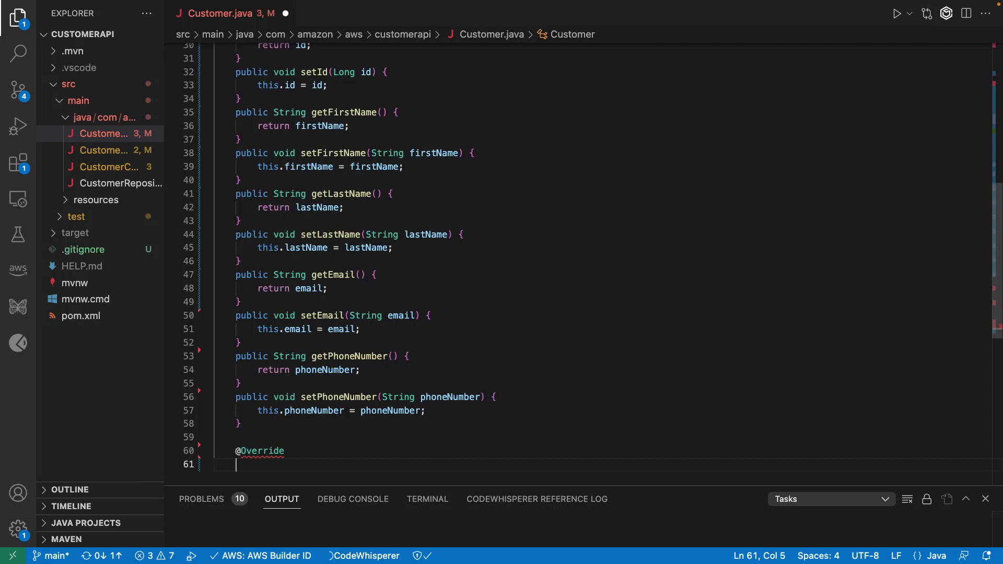
{"action": "key", "text": "Tab"}
{"action": "key", "text": "Return"}
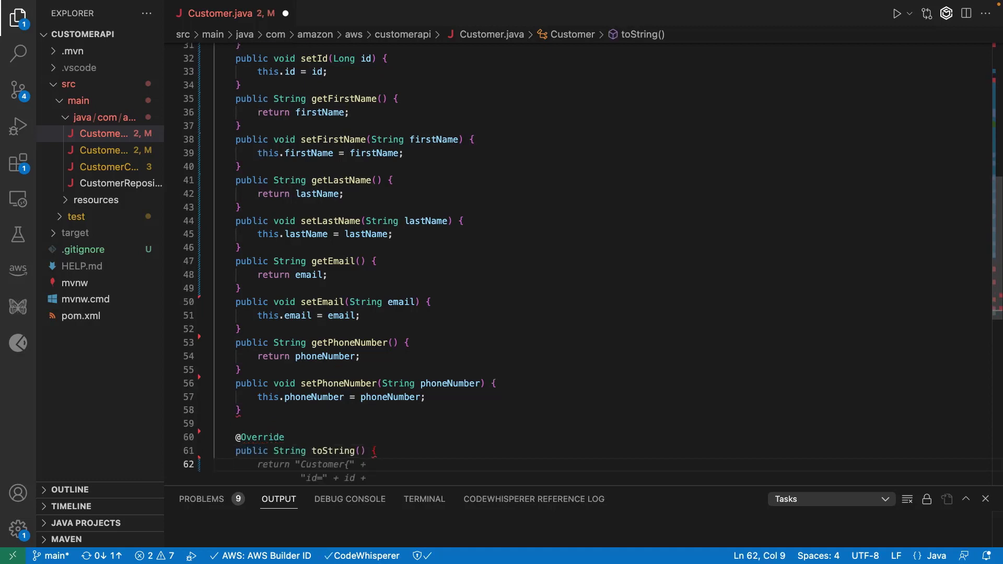
{"action": "key", "text": "Tab"}
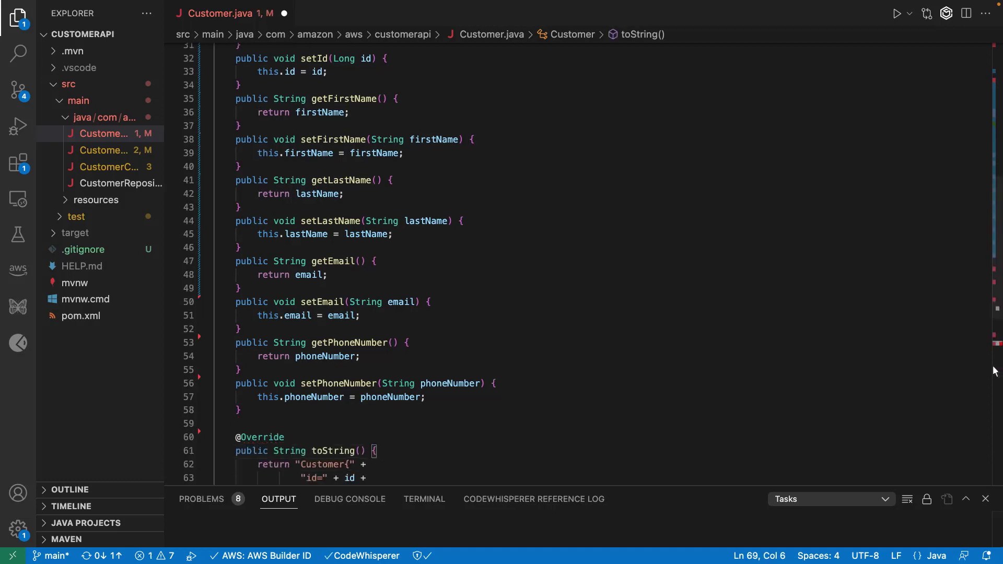
{"action": "scroll", "coordinate": [994, 371], "scroll_direction": "down", "scroll_amount": 5}
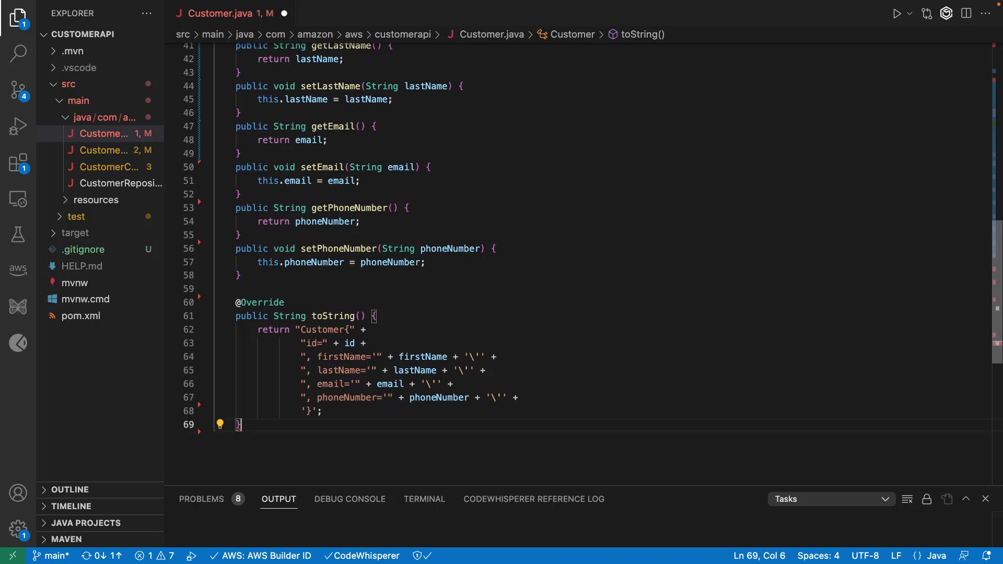
{"action": "key", "text": "Return"}
{"action": "type", "text": "}"}
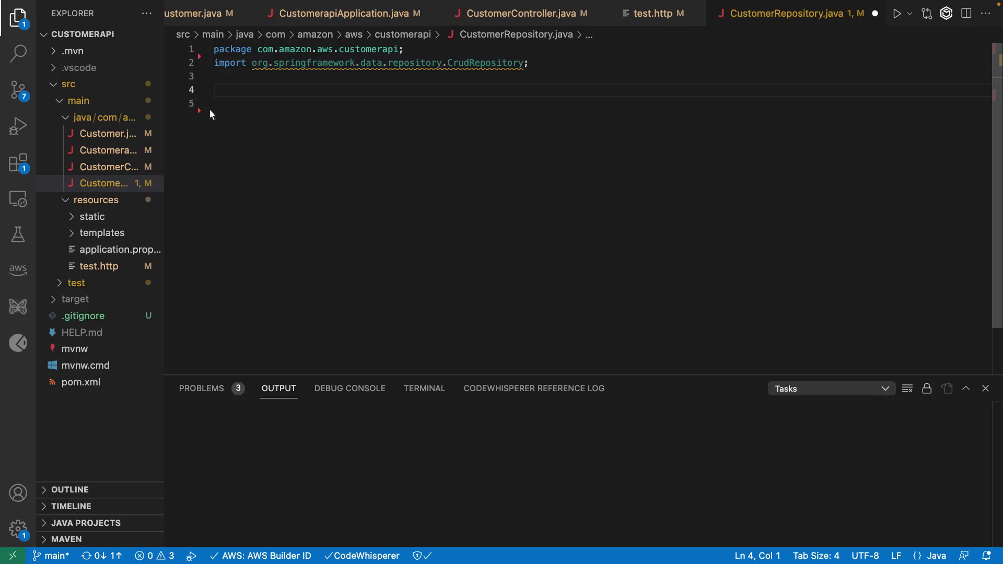
{"action": "type", "text": "//repository class for "}
{"action": "type", "text": "Customer with methods to findbyid, firstname, lastname and email"}
Accept the CustomerRepository interface with findById, findByFirstName, findByLastName and findByEmail
{"action": "key", "text": "Down"}
{"action": "key", "text": "Tab"}
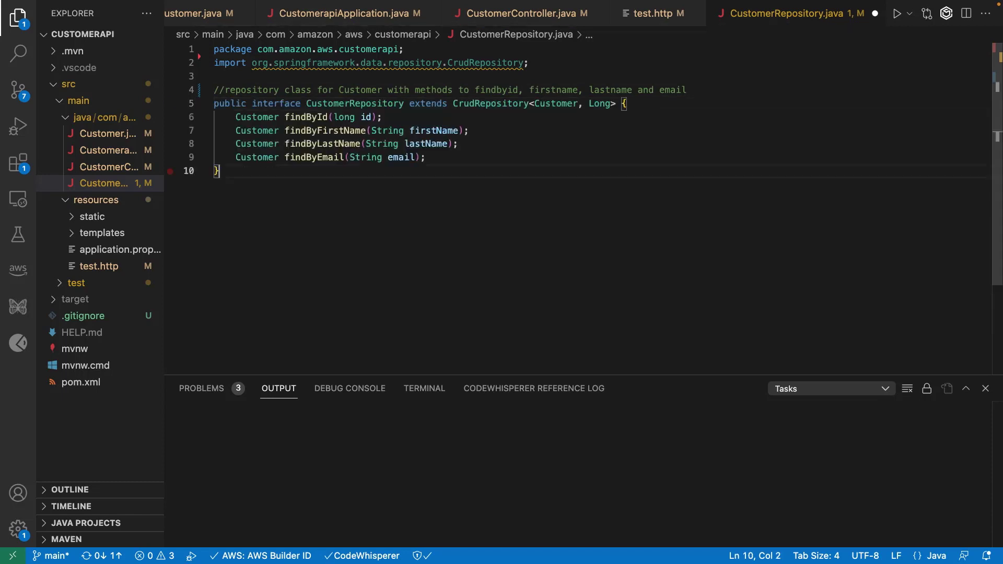
{"action": "key", "text": "Return"}
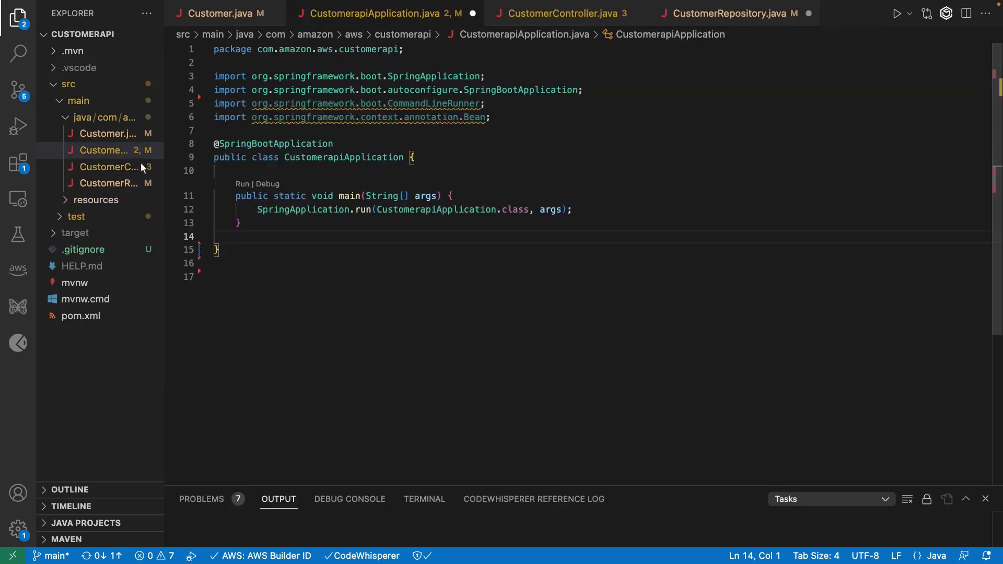
{"action": "type", "text": "//load customer data into database using first name, last name, email and phone number. use US presidents as names"}
{"action": "key", "text": "Return"}
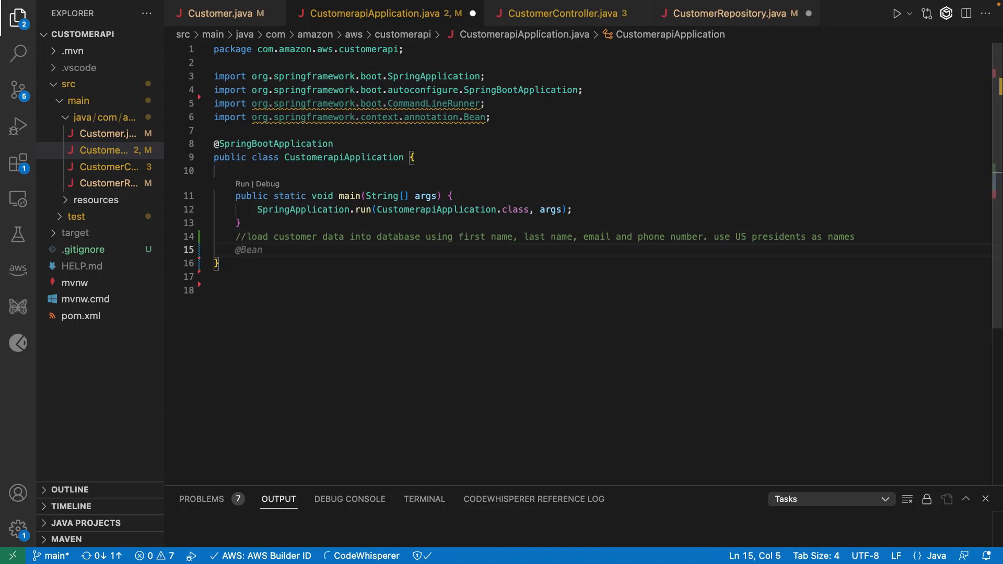
{"action": "key", "text": "Tab"}
{"action": "key", "text": "Return"}
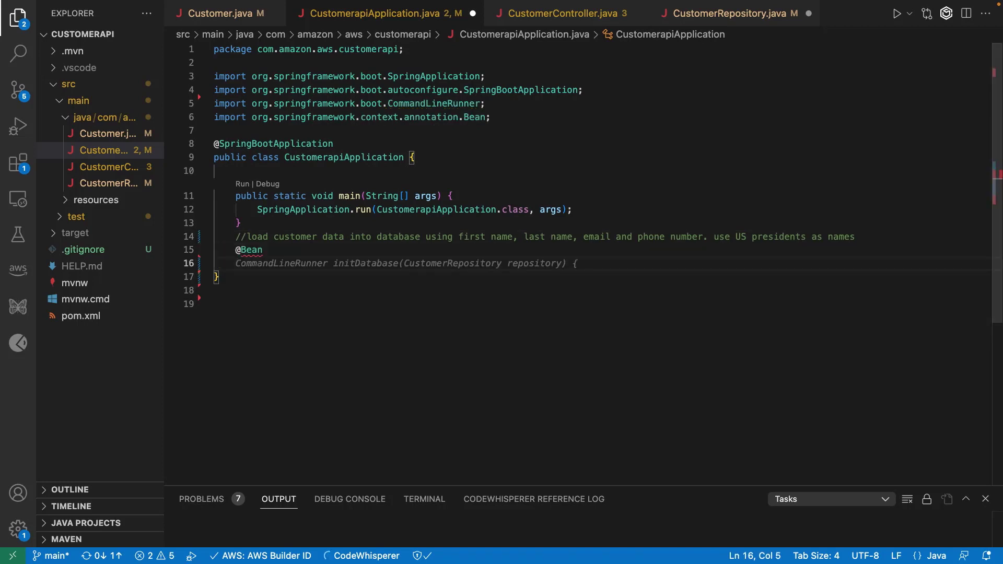
{"action": "key", "text": "Tab"}
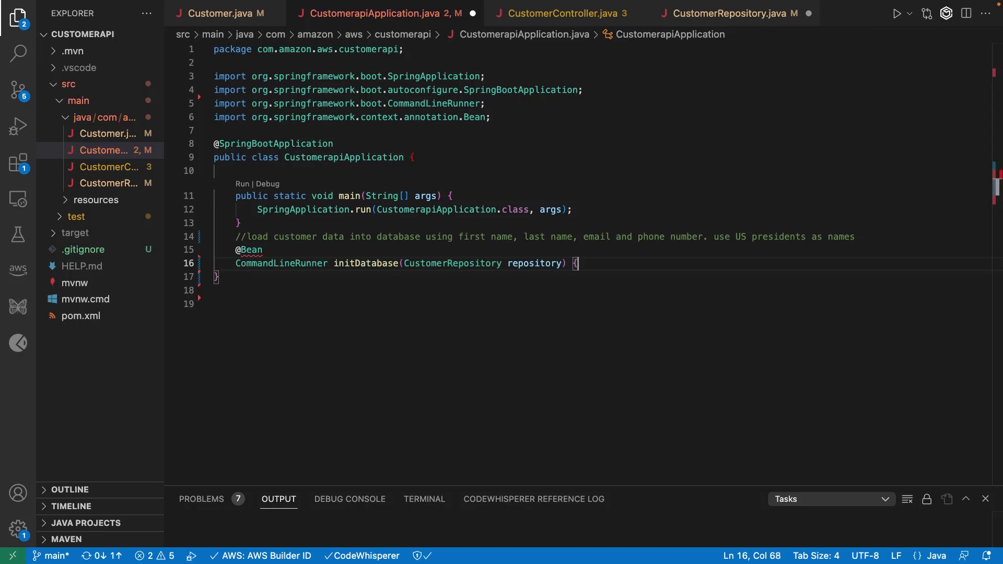
Fill initDatabase with save calls for seven US-president customers, then open CustomerController.java
{"action": "key", "text": "Return"}
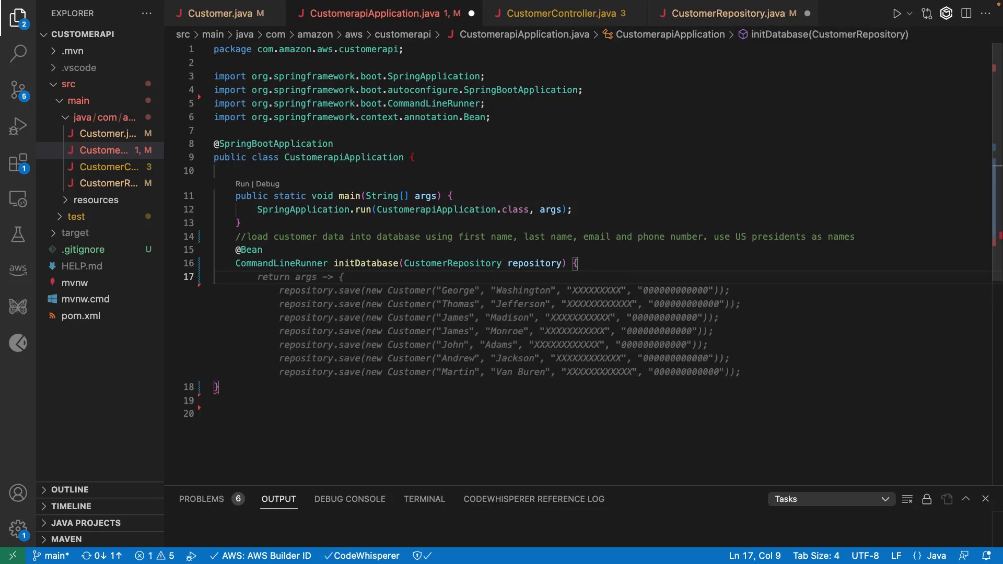
{"action": "key", "text": "Tab"}
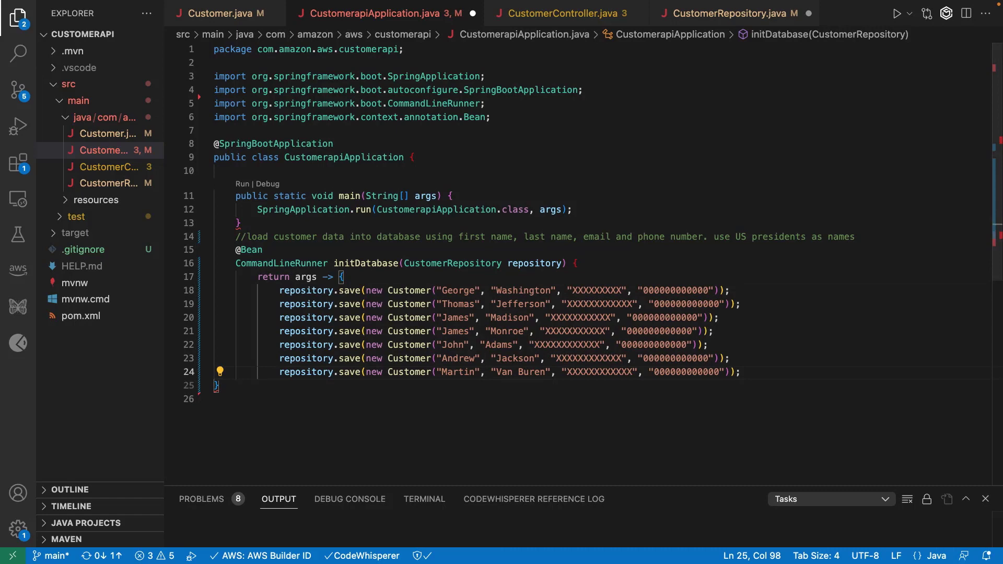
{"action": "key", "text": "Return"}
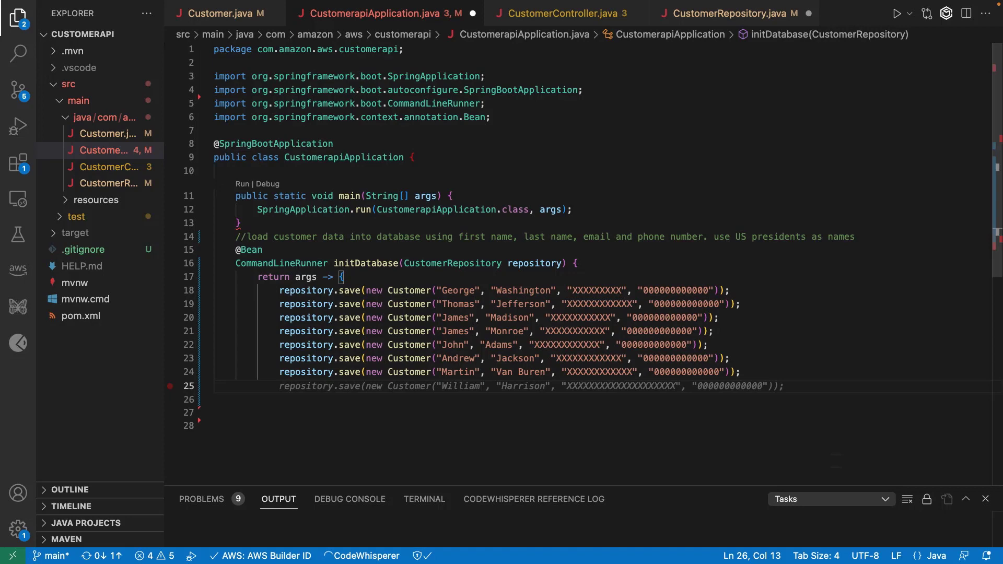
{"action": "type", "text": "};"}
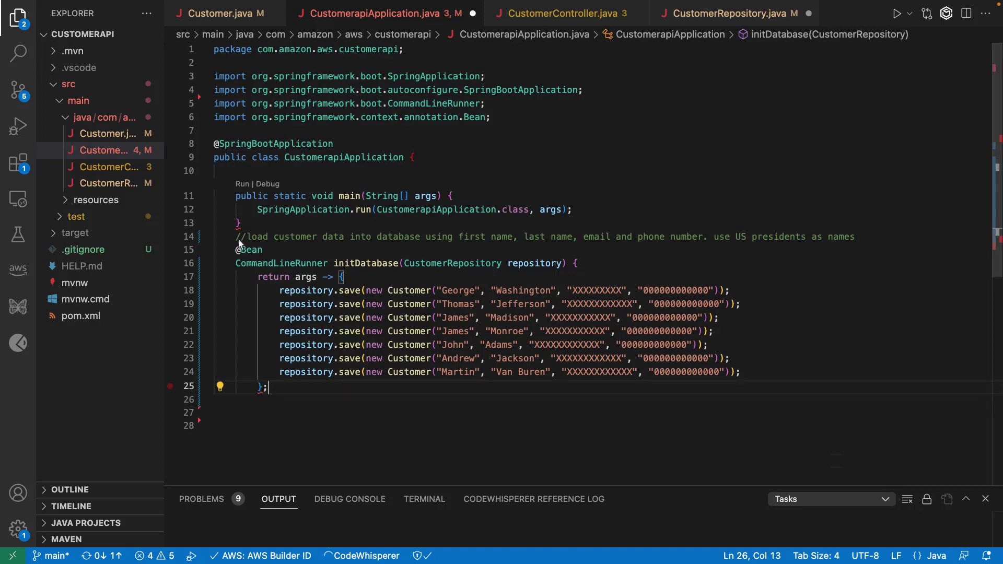
{"action": "left_click", "coordinate": [136, 169]}
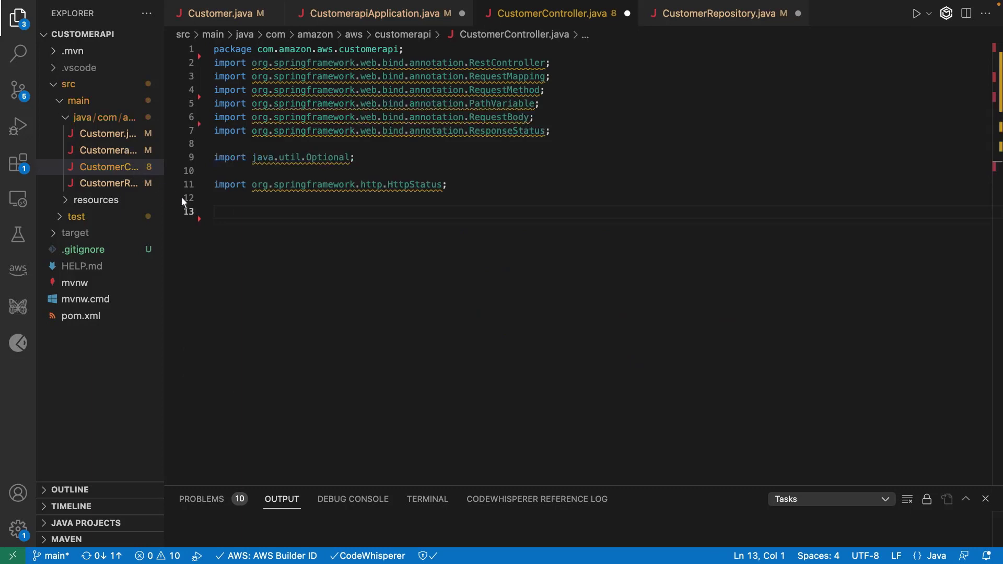
{"action": "type", "text": "//create a c"}
{"action": "type", "text": "ustomer rest controller with Create, Delete, Update and Read"}
{"action": "key", "text": "Return"}
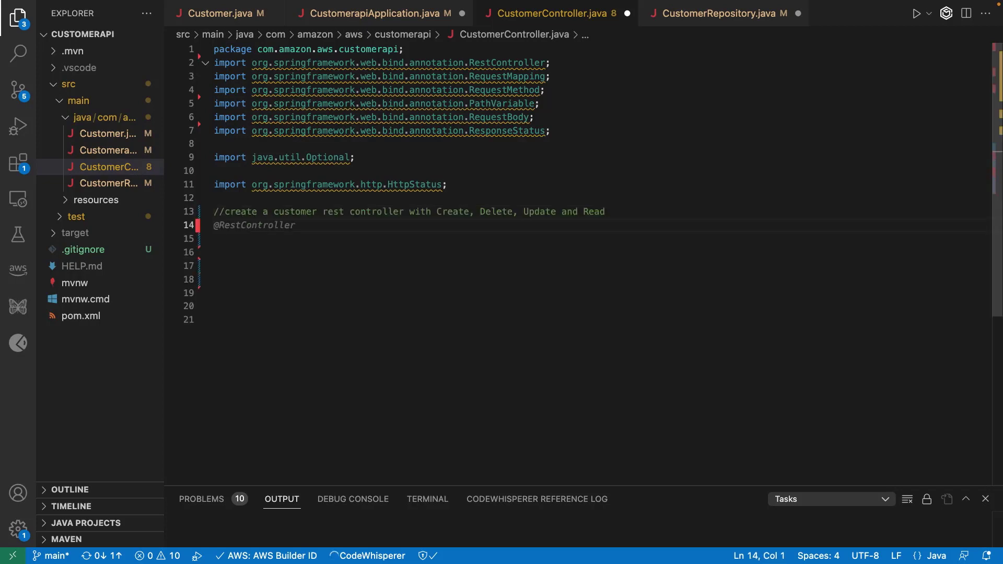
{"action": "key", "text": "Tab"}
{"action": "key", "text": "Return"}
{"action": "key", "text": "Tab"}
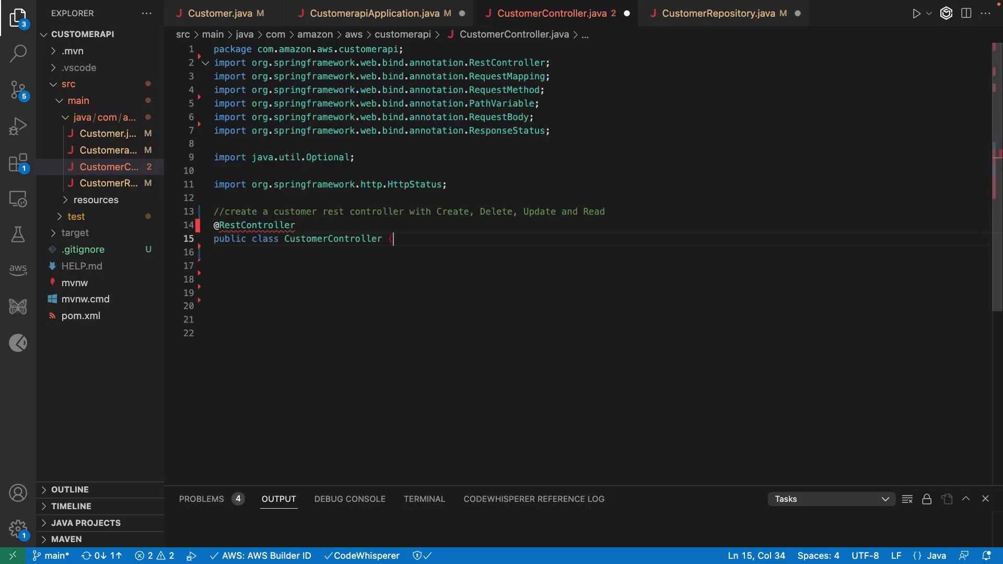
{"action": "key", "text": "Return"}
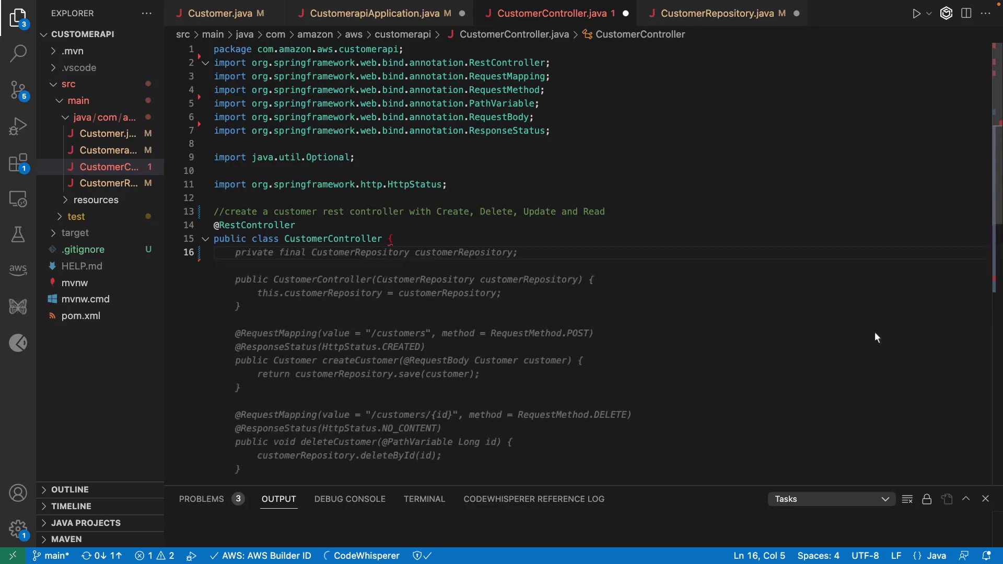
{"action": "scroll", "coordinate": [875, 332], "scroll_direction": "down", "scroll_amount": 5}
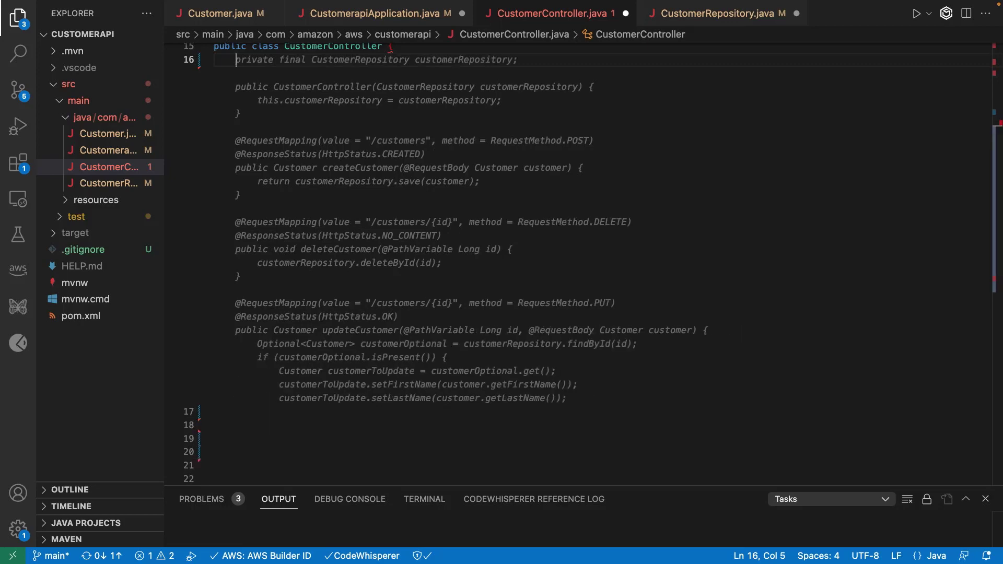
Accept the repository constructor plus POST, DELETE and PUT endpoints, with update returning null
{"action": "key", "text": "Tab"}
{"action": "key", "text": "Return"}
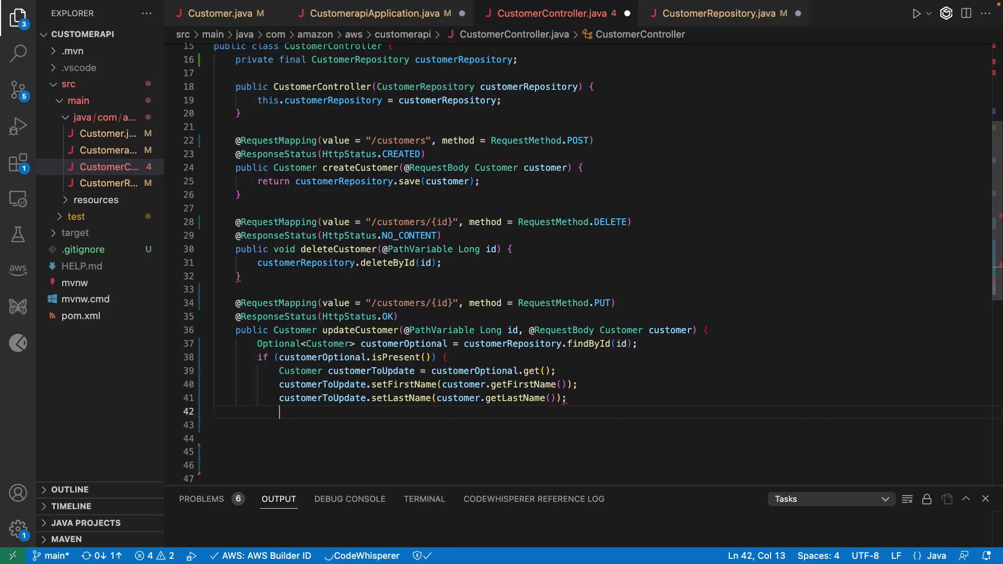
{"action": "key", "text": "Tab"}
{"action": "key", "text": "Return"}
{"action": "key", "text": "Return"}
{"action": "type", "text": "}"}
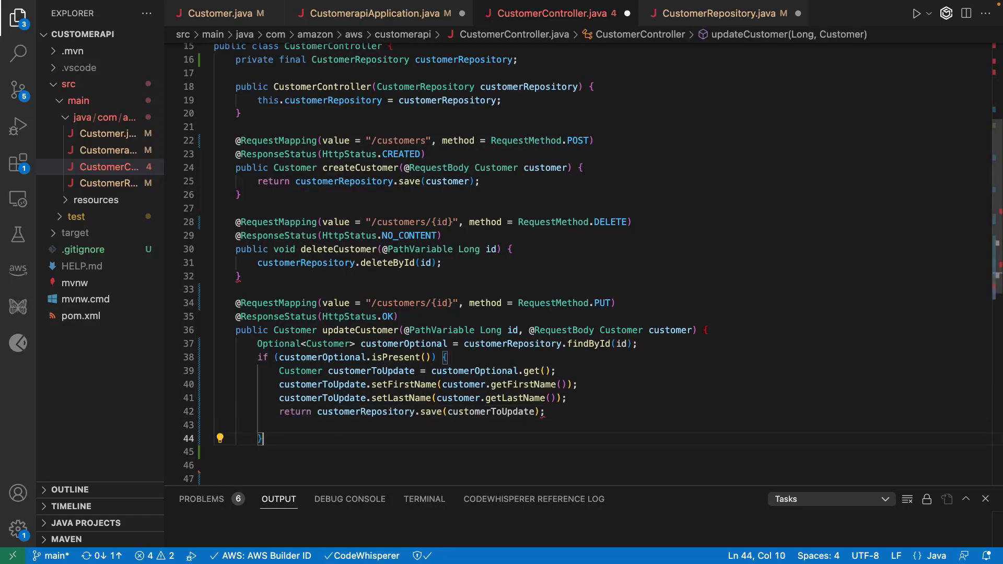
{"action": "key", "text": "Return"}
{"action": "key", "text": "Tab"}
{"action": "key", "text": "Return"}
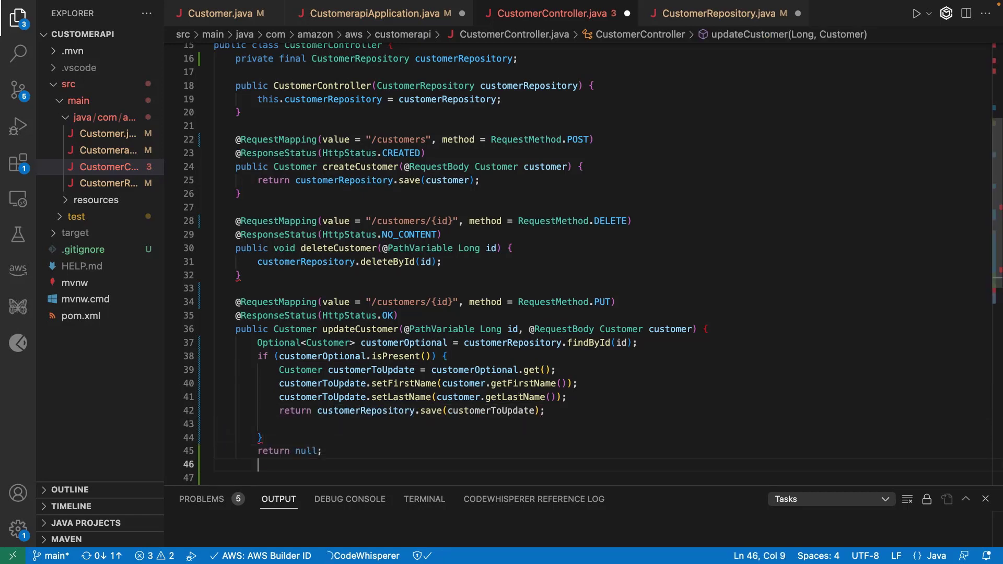
{"action": "key", "text": "Return"}
{"action": "type", "text": "}"}
{"action": "key", "text": "Return"}
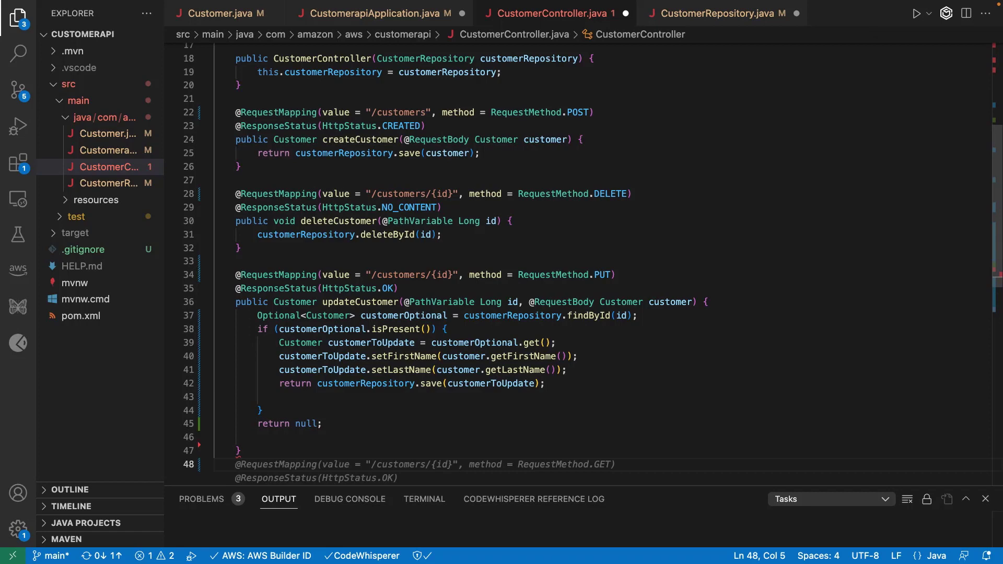
Add the getCustomer GET endpoint that looks up a customer by id
{"action": "key", "text": "Tab"}
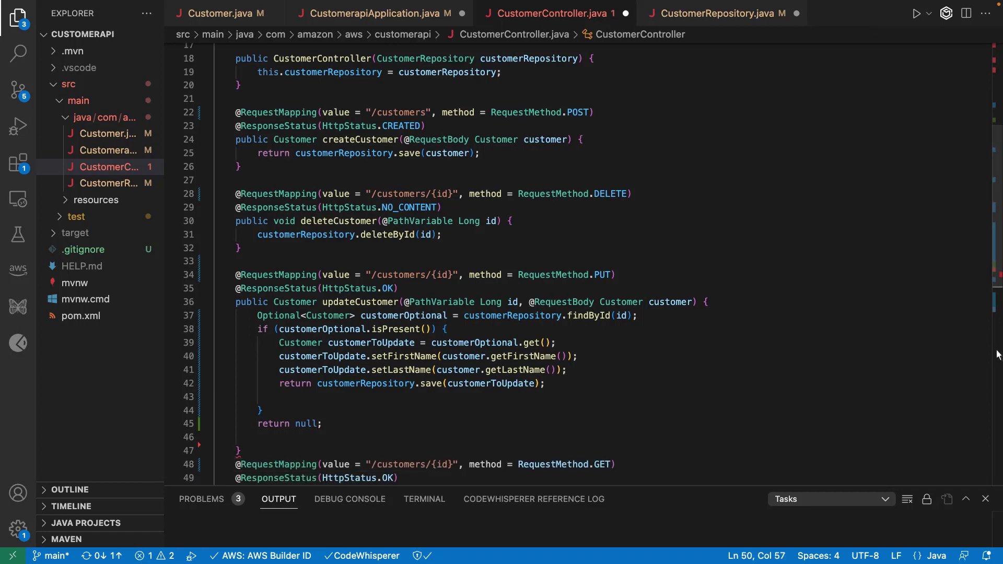
{"action": "key", "text": "Return"}
{"action": "key", "text": "Tab"}
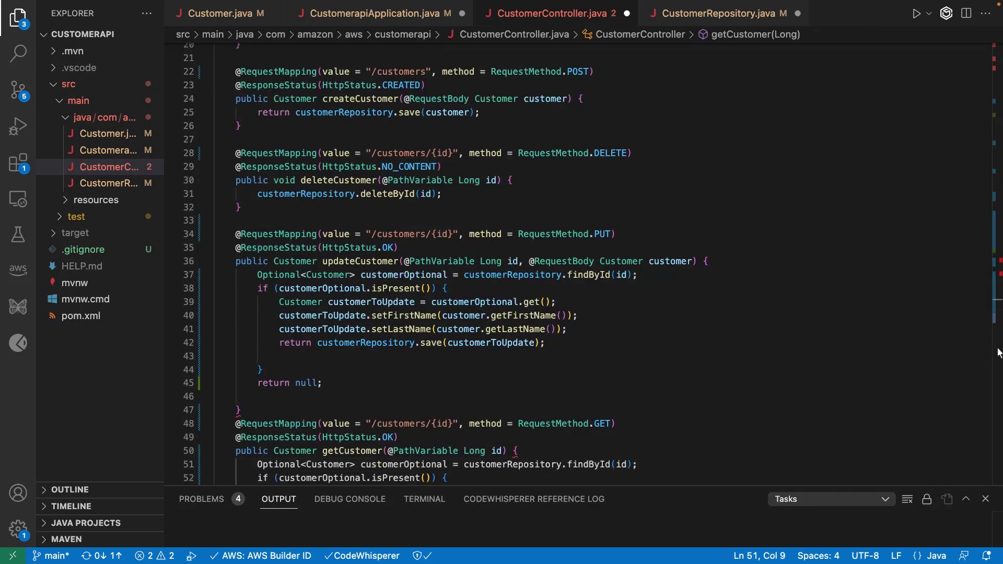
{"action": "scroll", "coordinate": [217, 426], "scroll_direction": "down", "scroll_amount": 3}
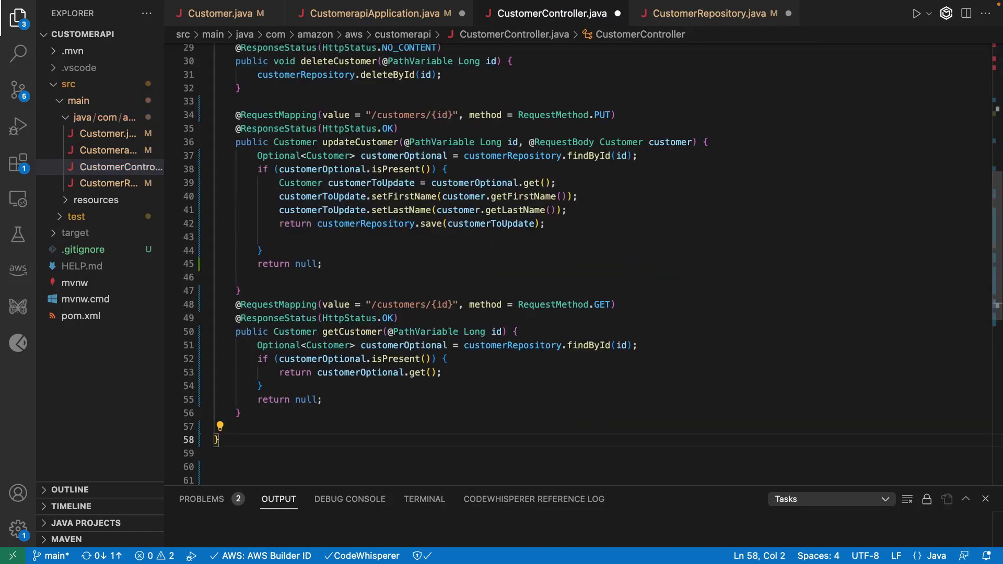
Add the getCustomers GET endpoint returning findAll
{"action": "left_click", "coordinate": [217, 427]}
{"action": "key", "text": "Return"}
{"action": "key", "text": "Tab"}
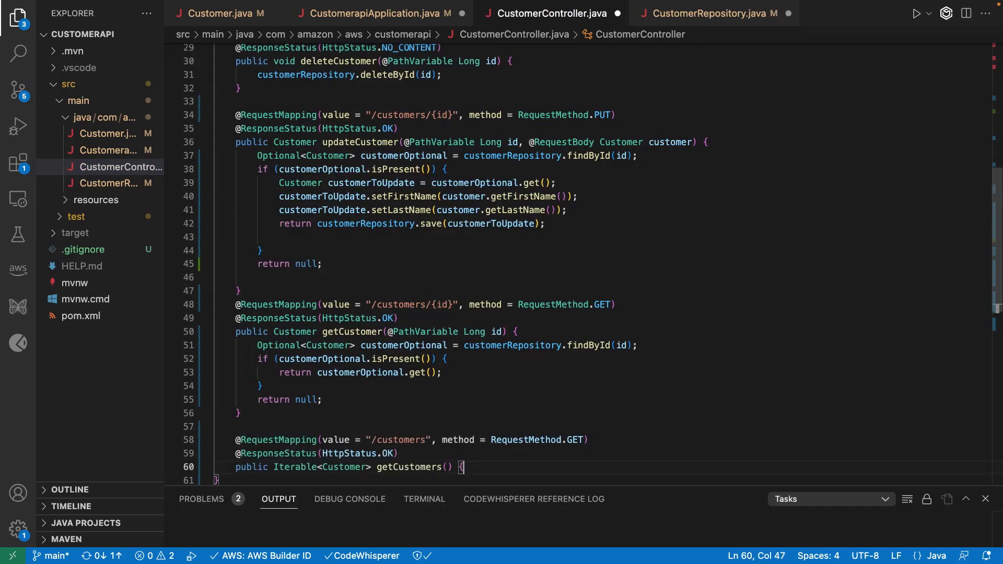
{"action": "key", "text": "Return"}
{"action": "key", "text": "Tab"}
{"action": "key", "text": "Return"}
{"action": "key", "text": "Return"}
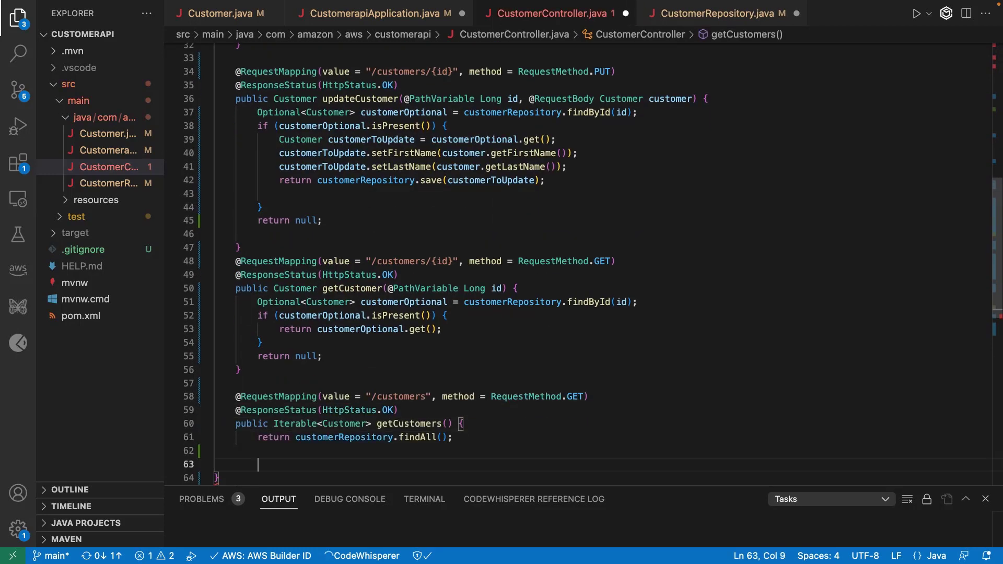
Launch the Spring Boot customer app from CustomerapiApplication so it runs on port 8080
{"action": "key", "text": "Up"}
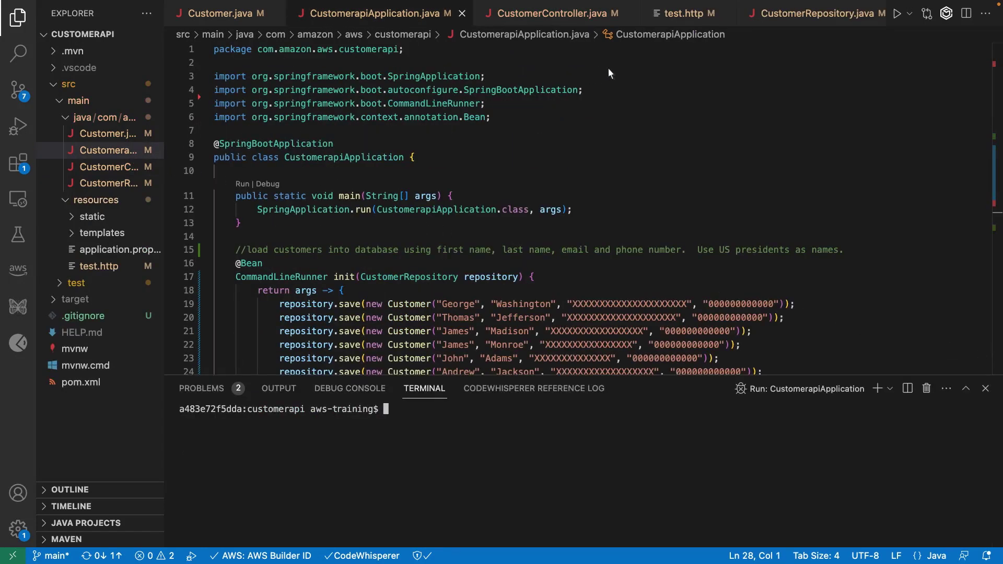
{"action": "left_click", "coordinate": [897, 15]}
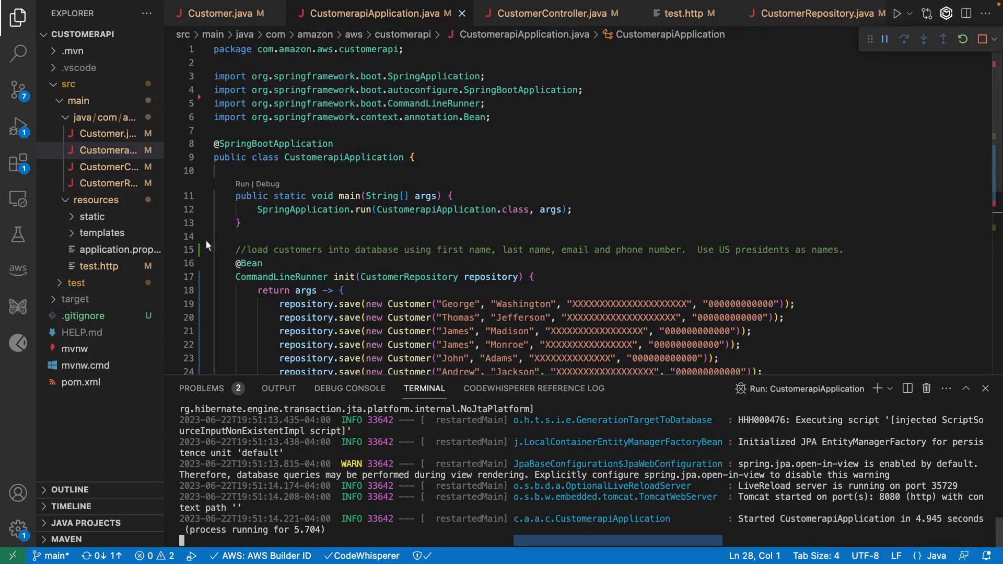
In test.http, send GET /customers and review the seven presidents returned
{"action": "left_click", "coordinate": [99, 266]}
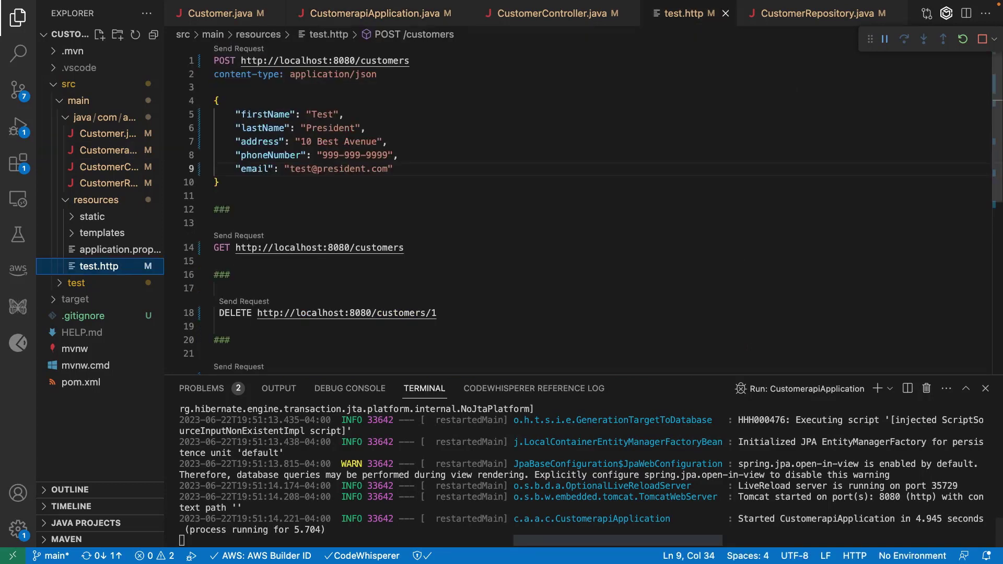
{"action": "left_click", "coordinate": [258, 238]}
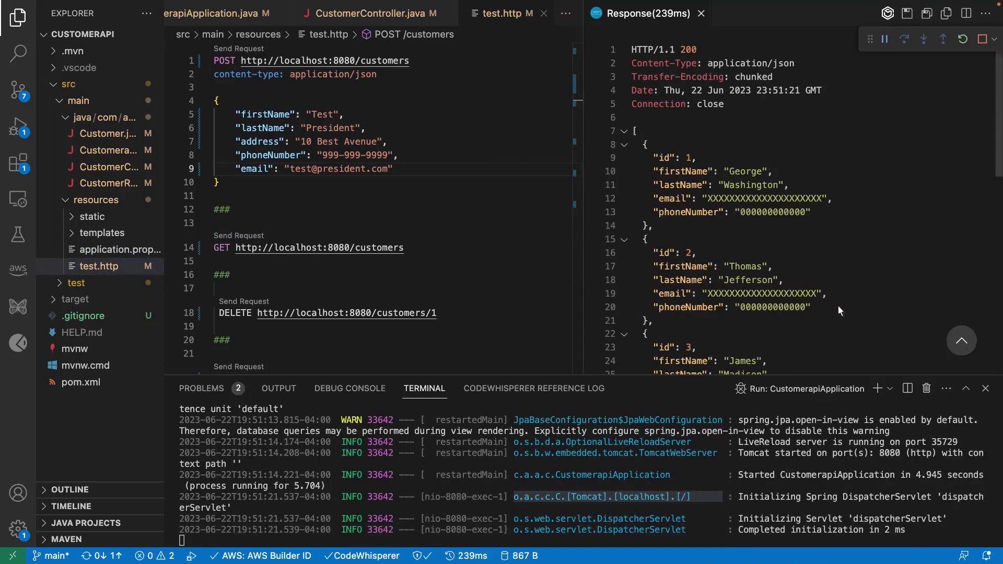
{"action": "scroll", "coordinate": [997, 331], "scroll_direction": "down", "scroll_amount": 5}
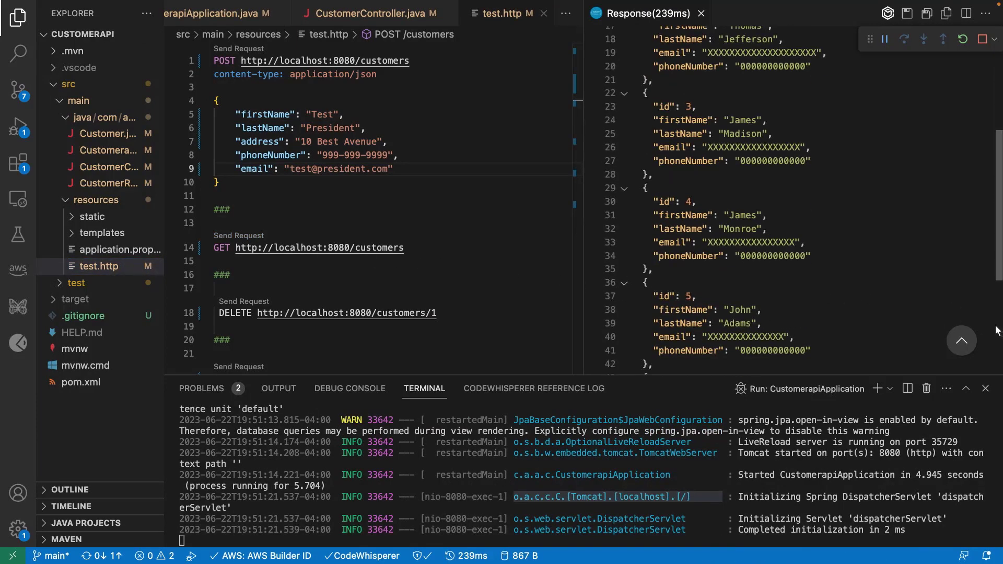
{"action": "scroll", "coordinate": [997, 313], "scroll_direction": "down", "scroll_amount": 5}
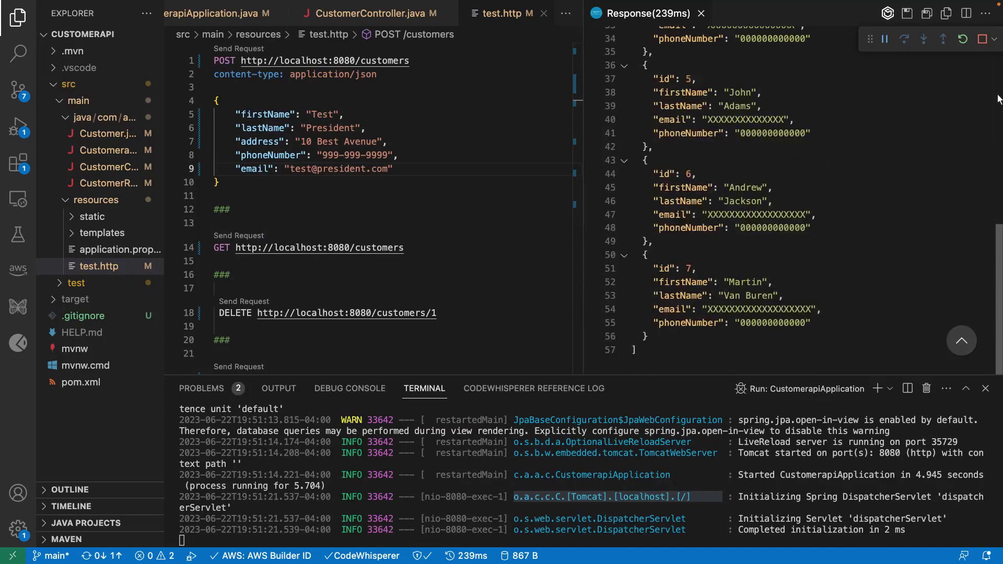
{"action": "left_click", "coordinate": [998, 75]}
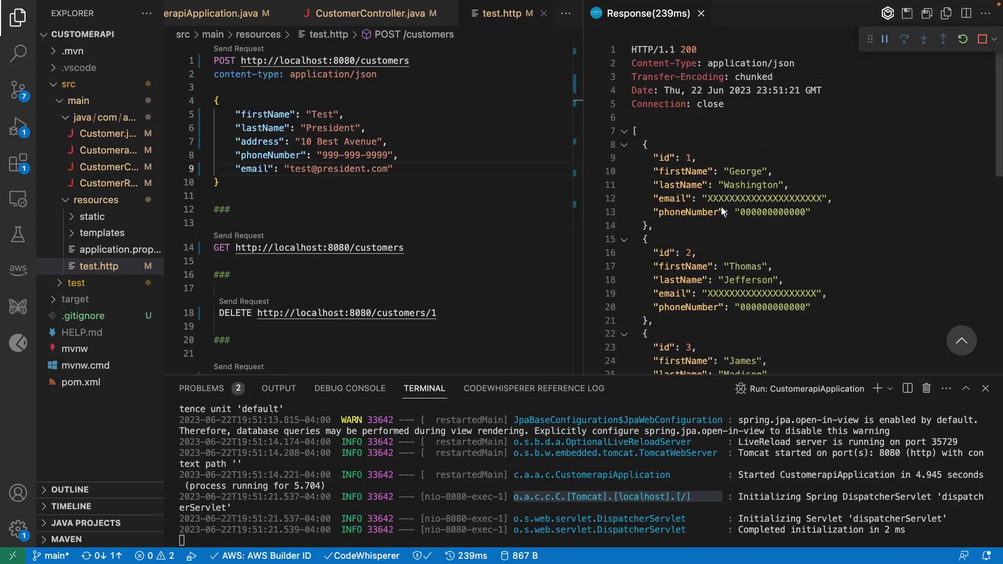
{"action": "scroll", "coordinate": [578, 278], "scroll_direction": "down", "scroll_amount": 3}
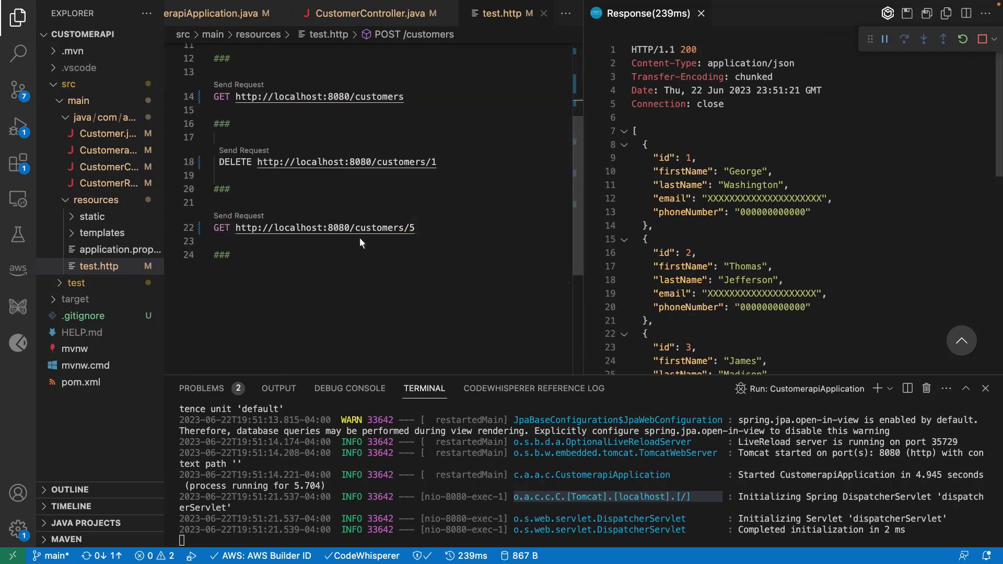
Send GET /customers/5, DELETE /customers/1, then GET /customers to confirm ids start at 2
{"action": "left_click", "coordinate": [258, 219]}
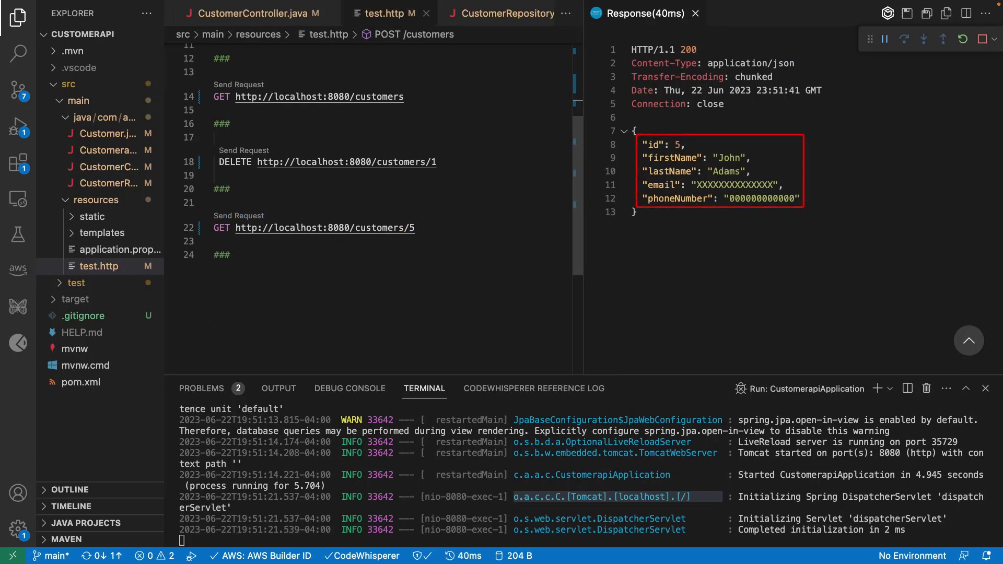
{"action": "left_click", "coordinate": [264, 151]}
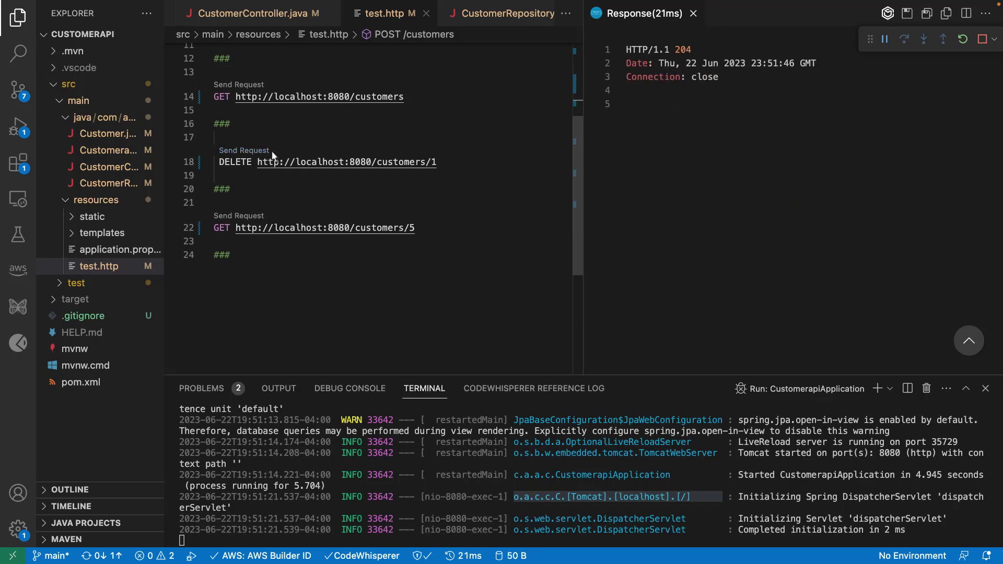
{"action": "scroll", "coordinate": [577, 66], "scroll_direction": "up", "scroll_amount": 3}
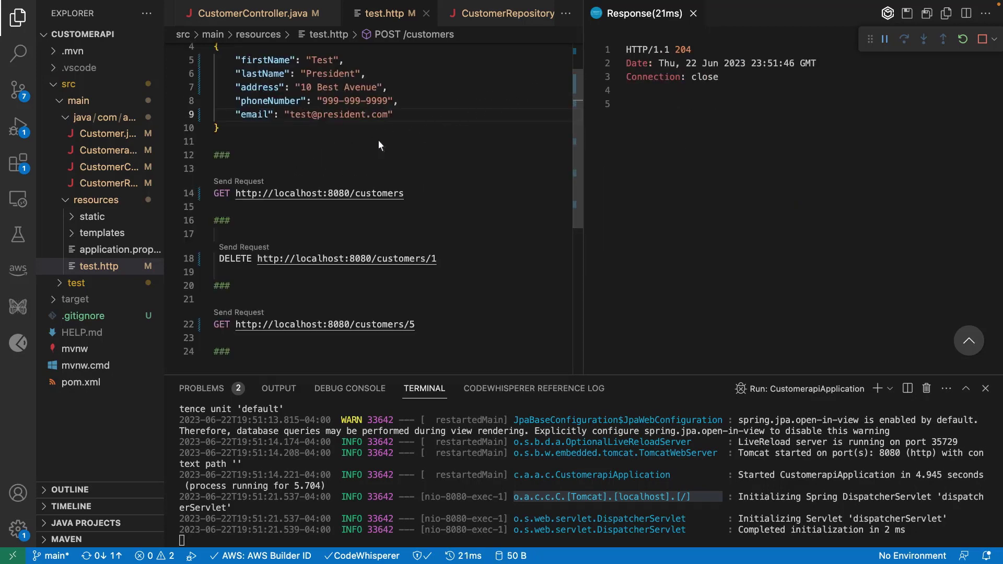
{"action": "left_click", "coordinate": [258, 184]}
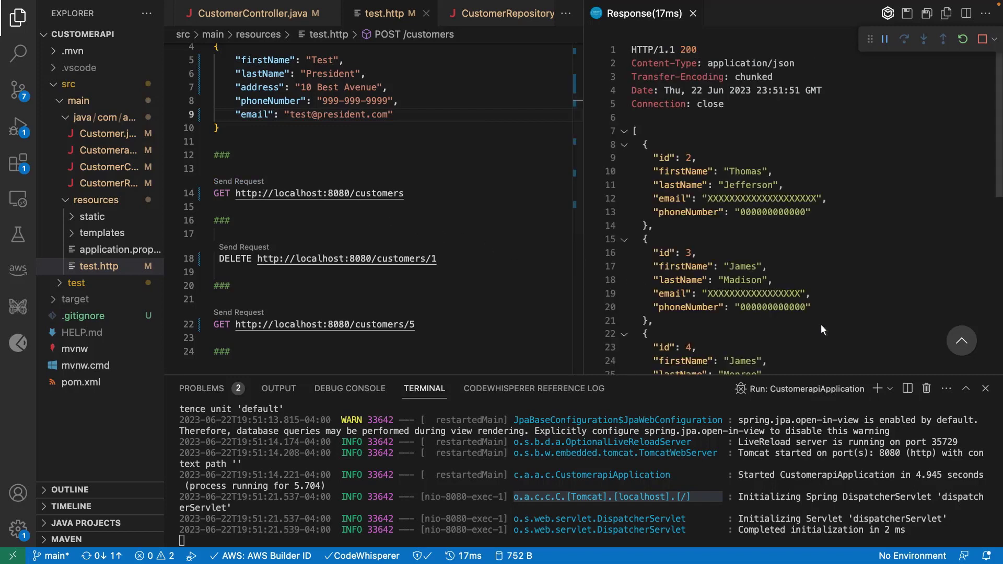
{"action": "scroll", "coordinate": [993, 369], "scroll_direction": "down", "scroll_amount": 5}
{"action": "scroll", "coordinate": [994, 368], "scroll_direction": "down", "scroll_amount": 3}
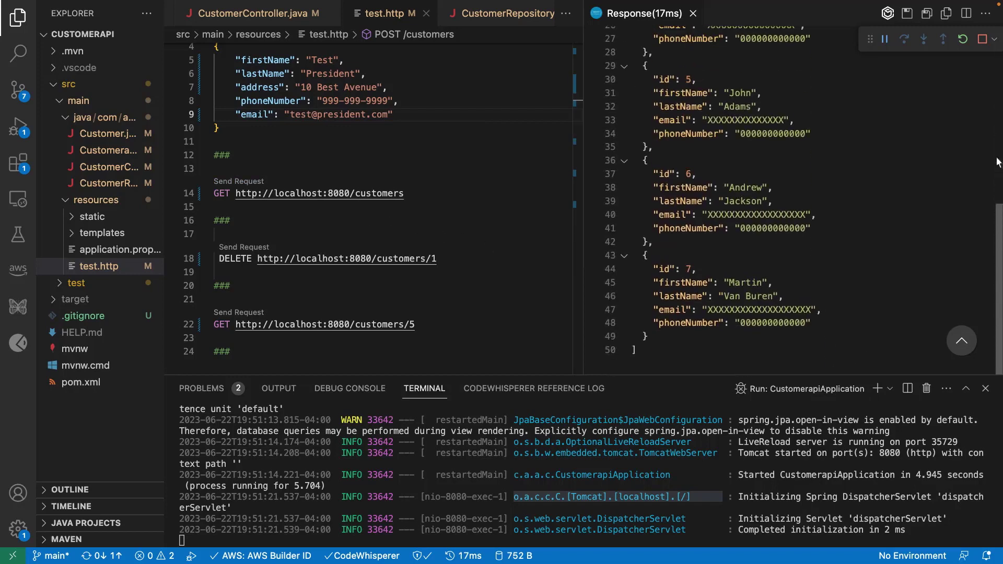
{"action": "left_click", "coordinate": [1000, 71]}
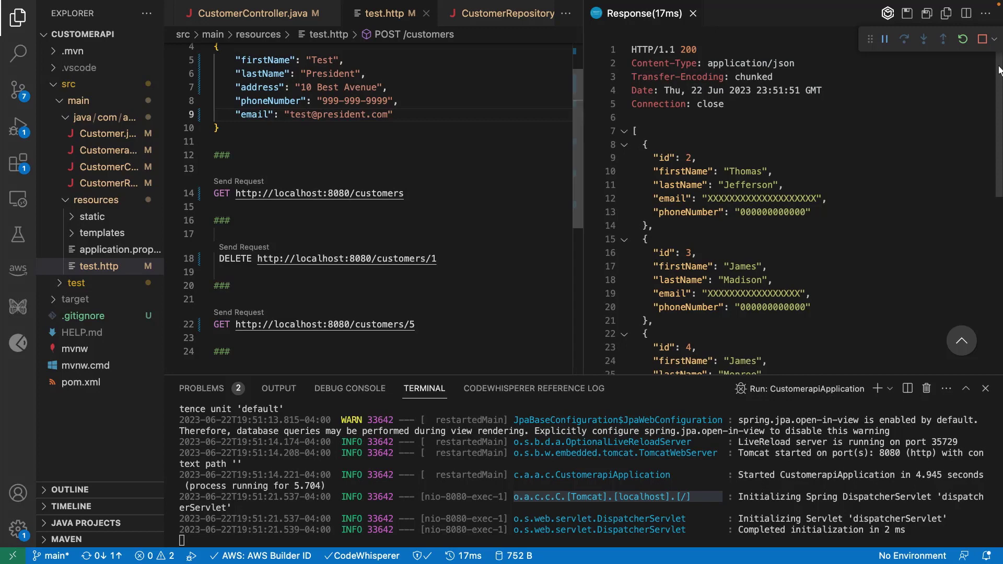
{"action": "scroll", "coordinate": [577, 52], "scroll_direction": "up", "scroll_amount": 2}
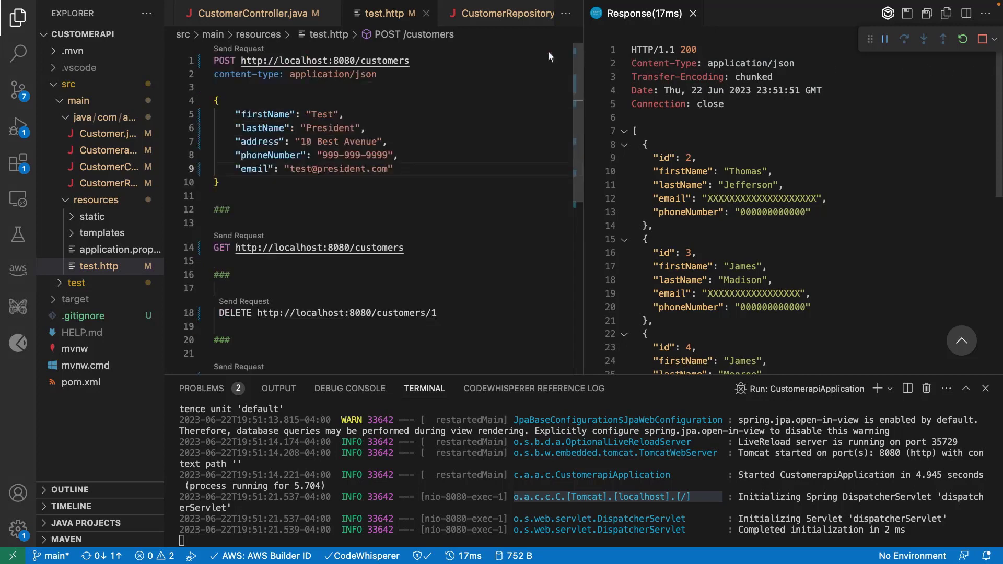
POST the Test President customer, then GET /customers to see it listed as id 8
{"action": "left_click", "coordinate": [261, 50]}
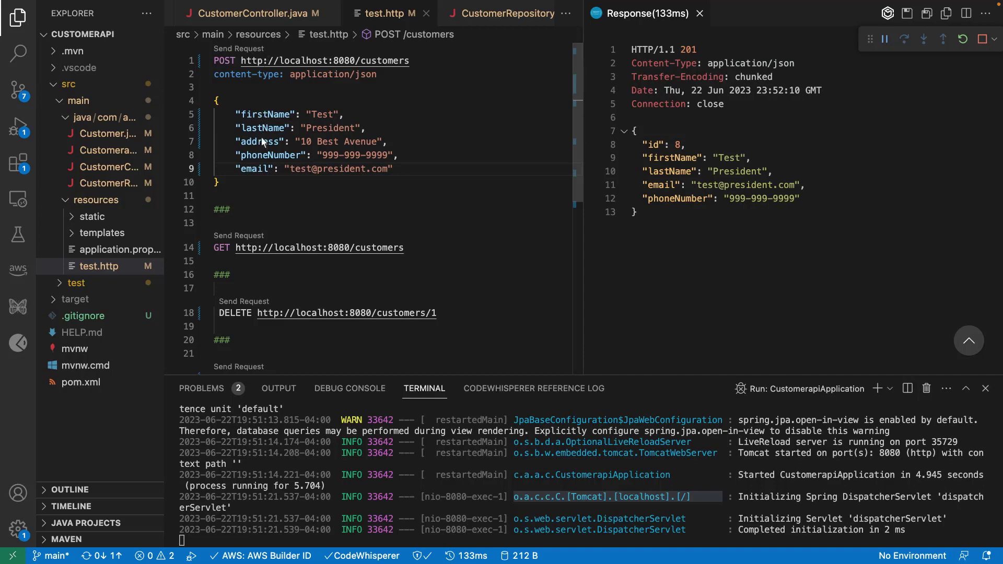
{"action": "left_click", "coordinate": [260, 236]}
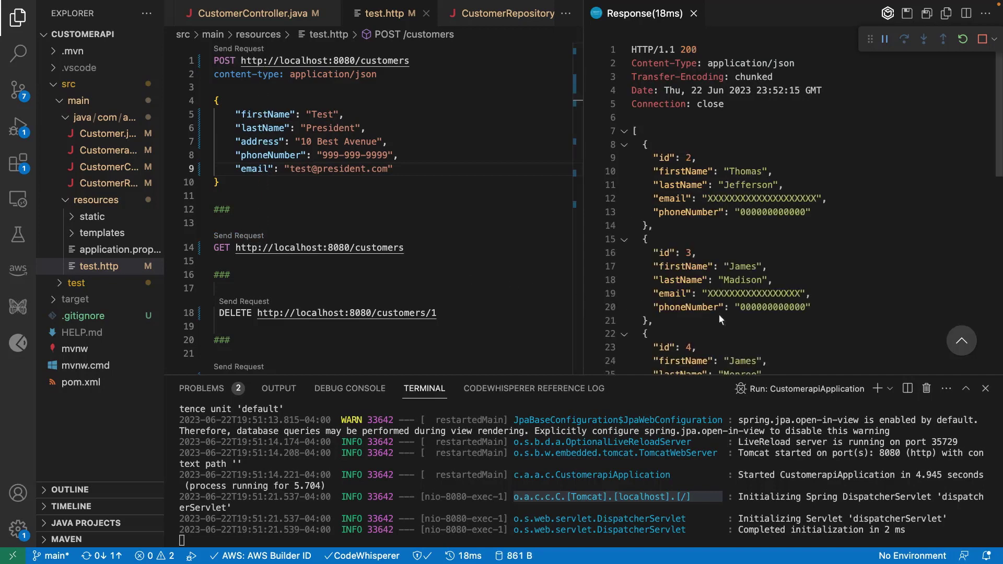
{"action": "scroll", "coordinate": [940, 350], "scroll_direction": "down", "scroll_amount": 10}
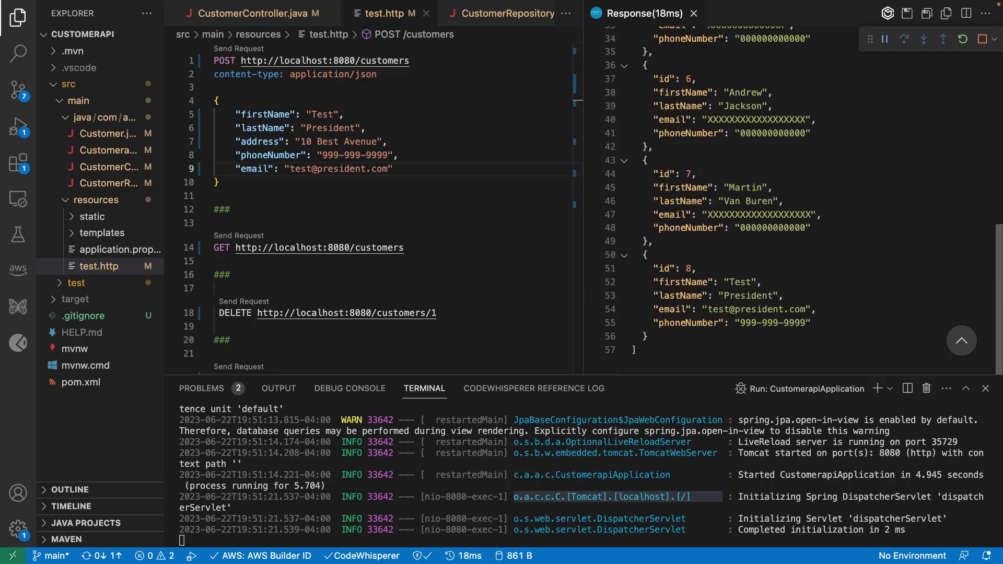